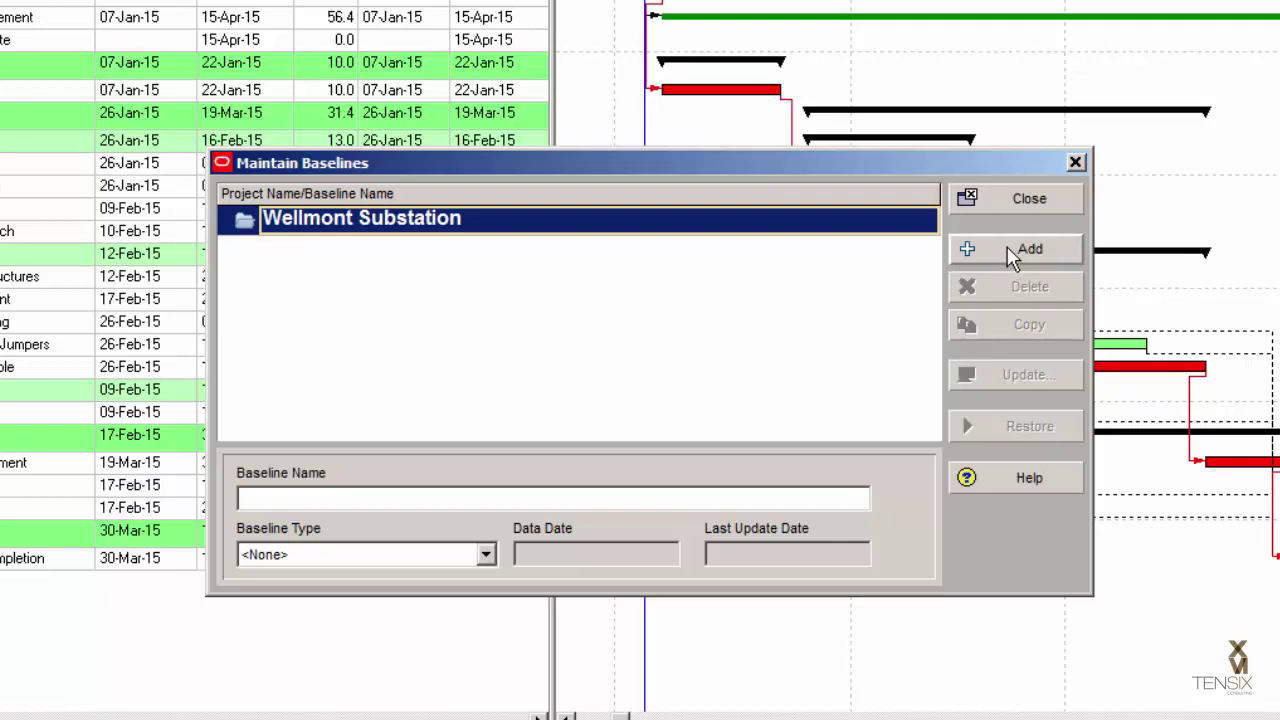
# Step: Save a copy of the Wellmont Substation project as a new baseline and set its type to Customer Sign-Off Baseline
pyautogui.click(1013, 258)
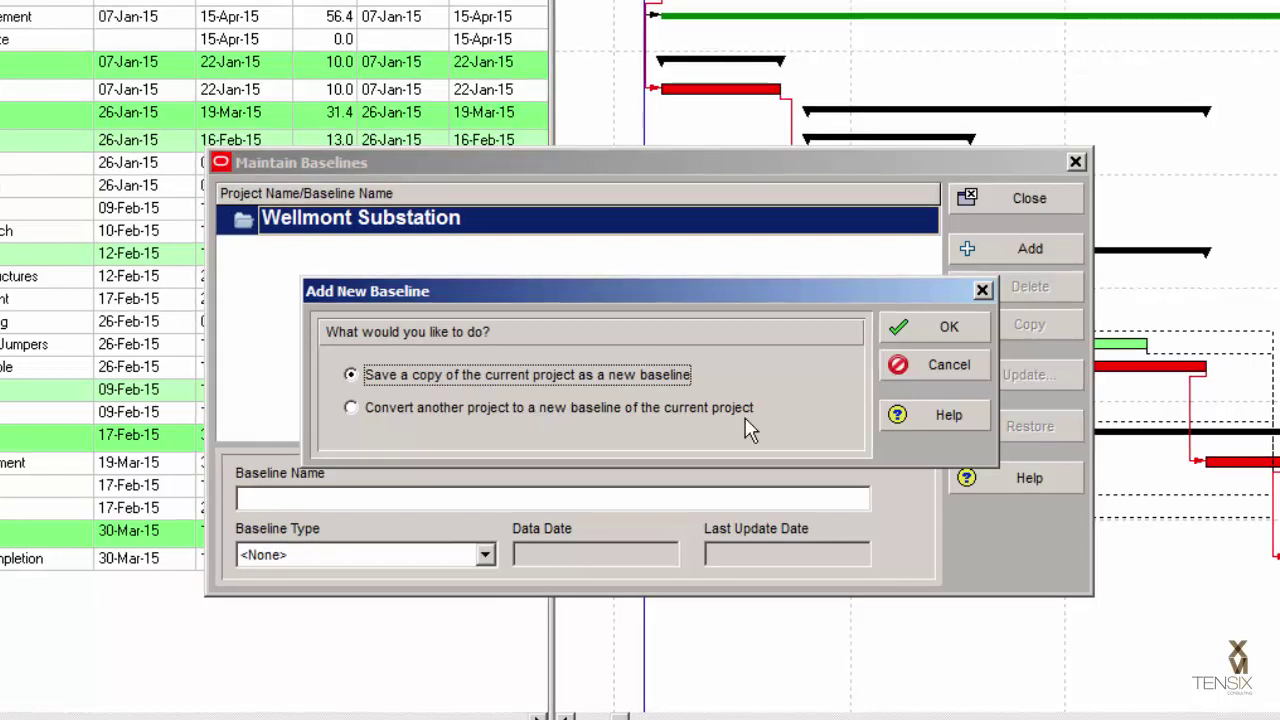
pyautogui.click(937, 330)
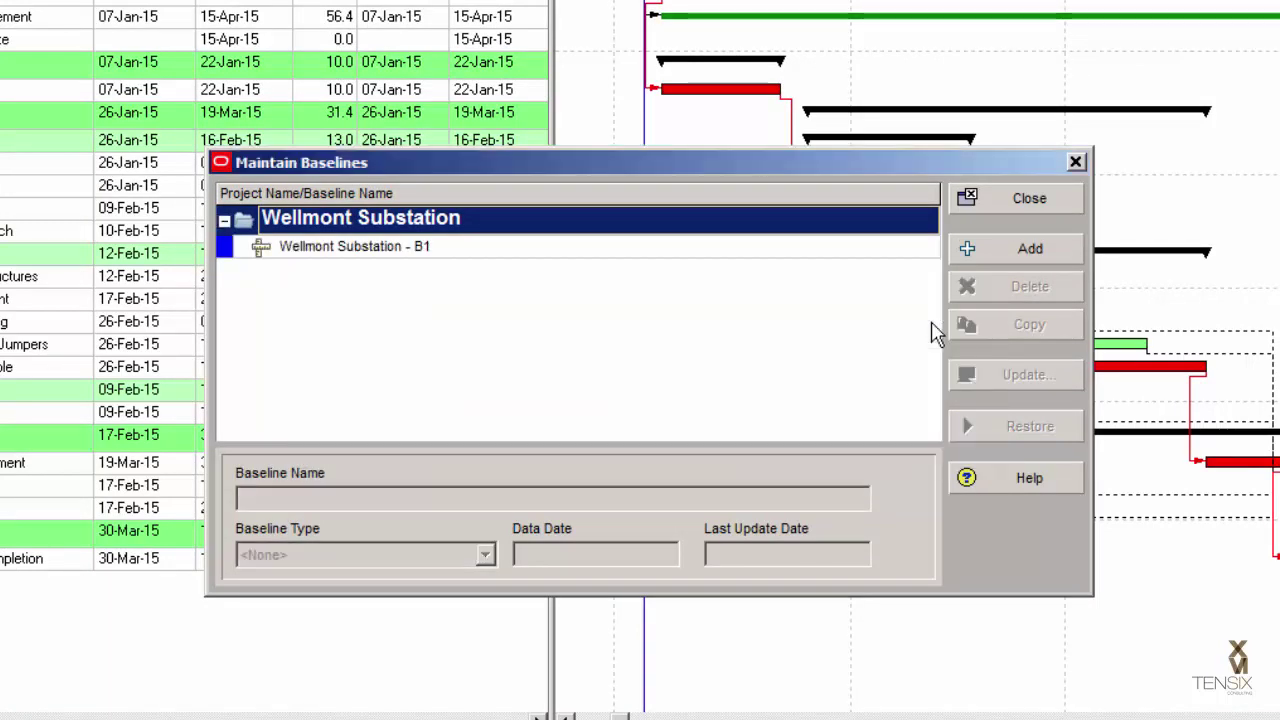
pyautogui.click(660, 260)
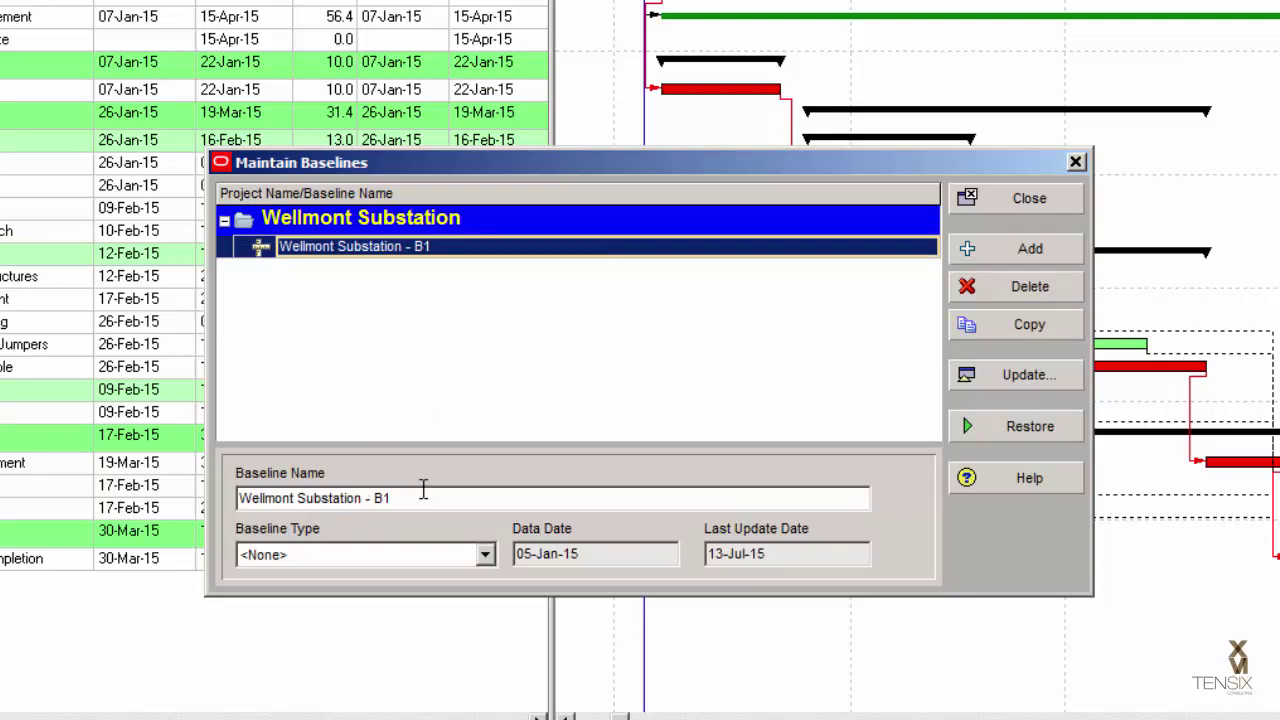
pyautogui.click(394, 498)
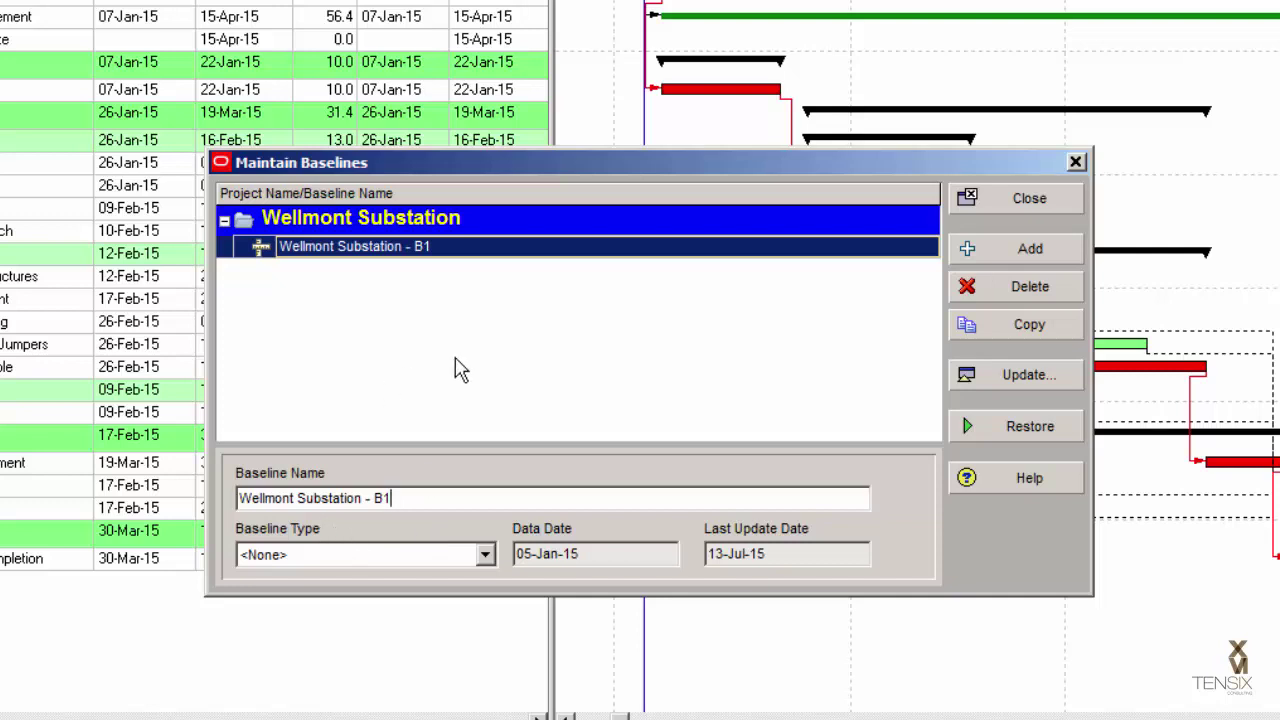
pyautogui.click(485, 558)
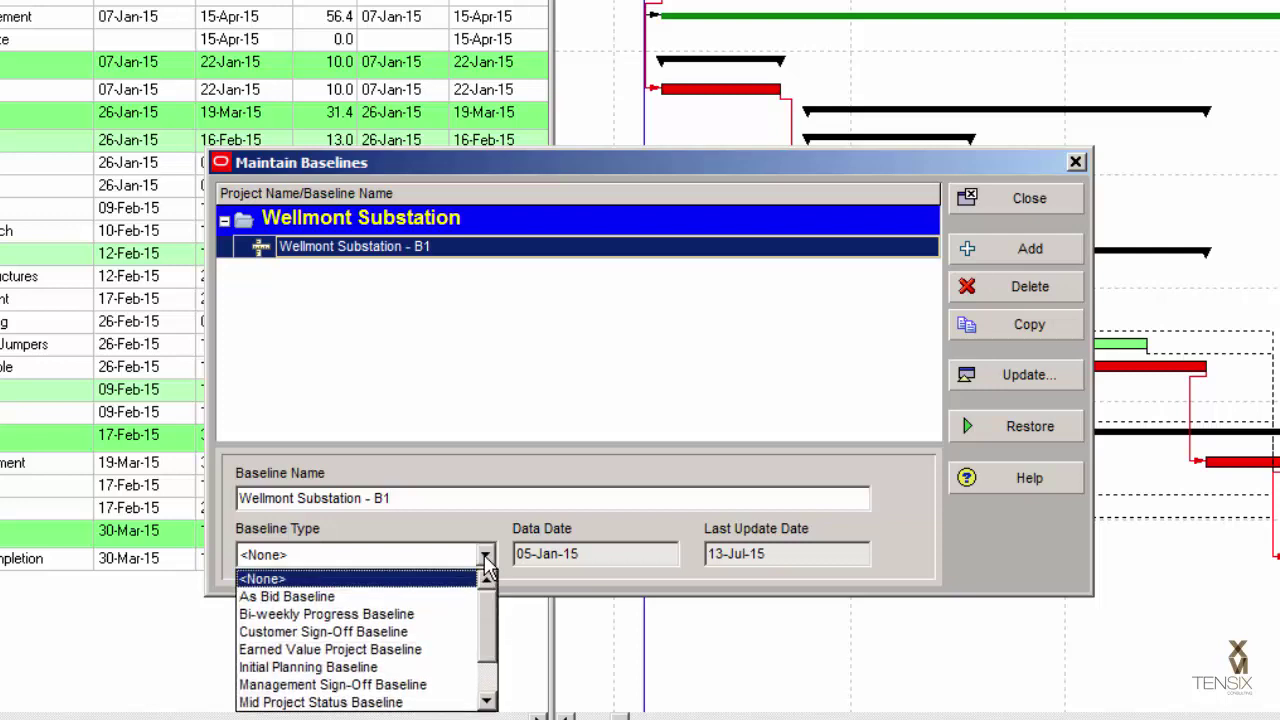
pyautogui.click(385, 636)
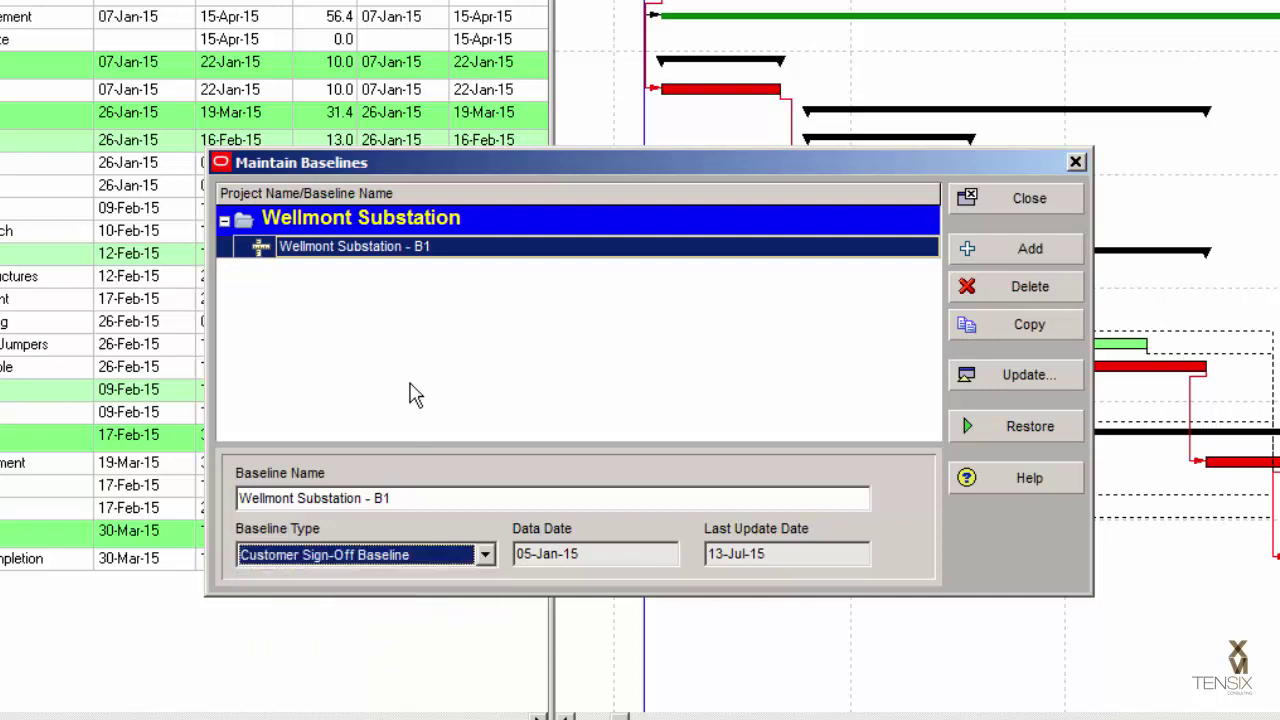
pyautogui.click(1036, 199)
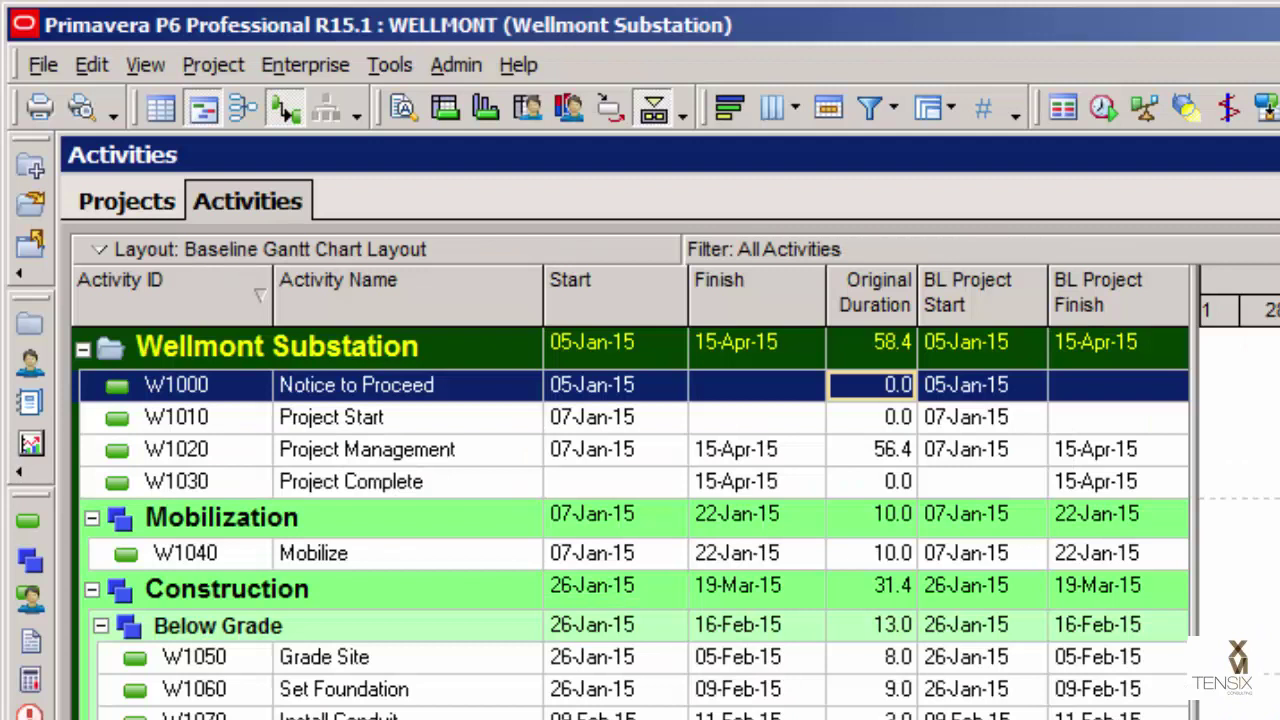
# Step: Assign Wellmont Substation - B1 as both the project baseline and the primary user baseline
pyautogui.click(205, 64)
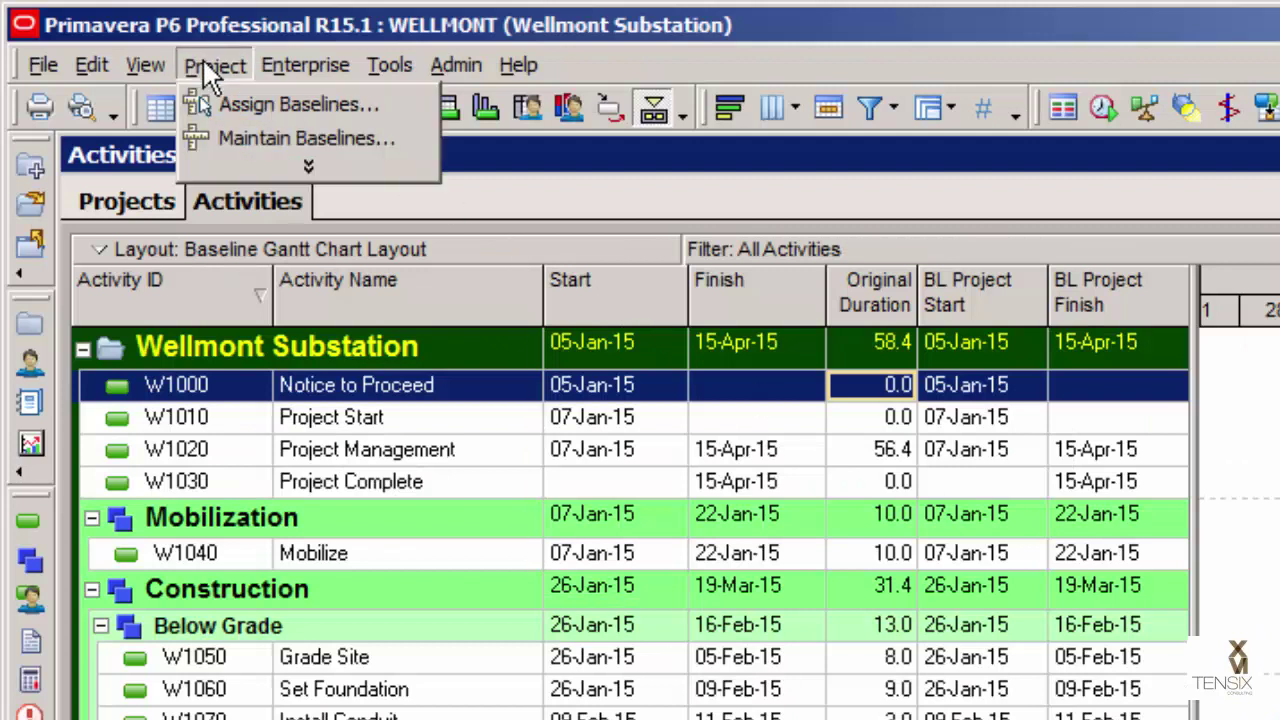
pyautogui.click(286, 104)
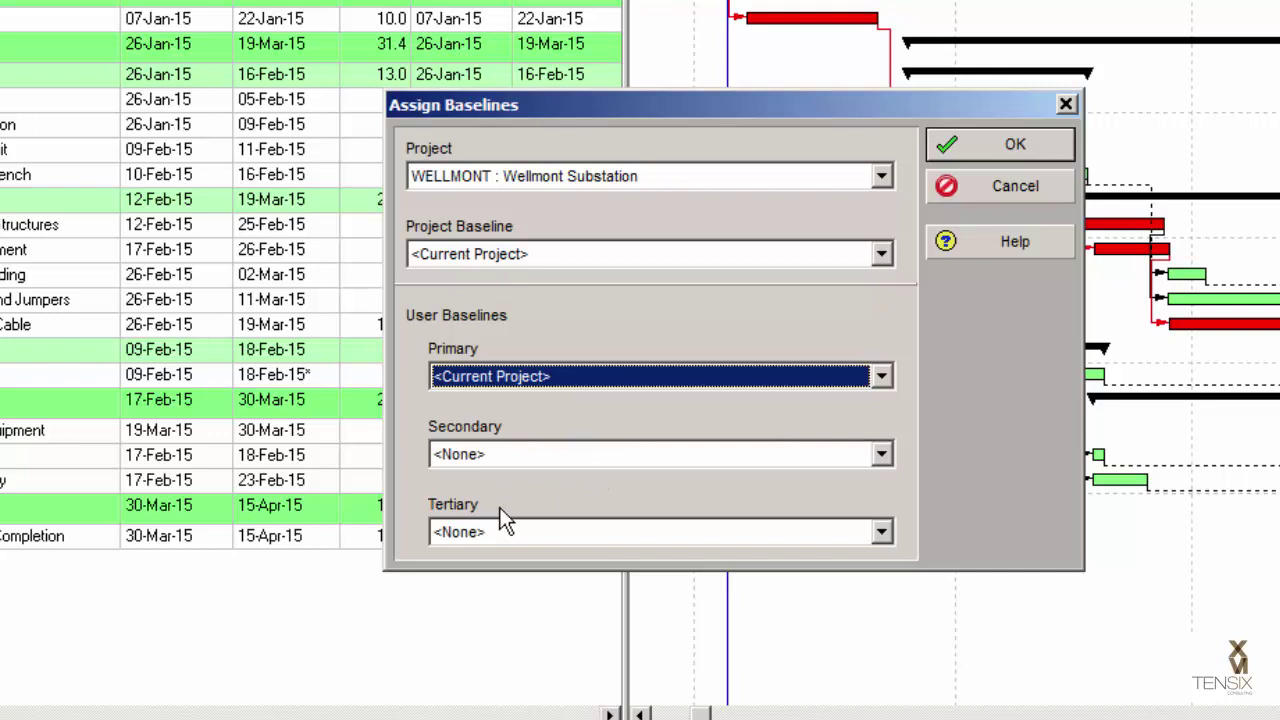
pyautogui.click(881, 256)
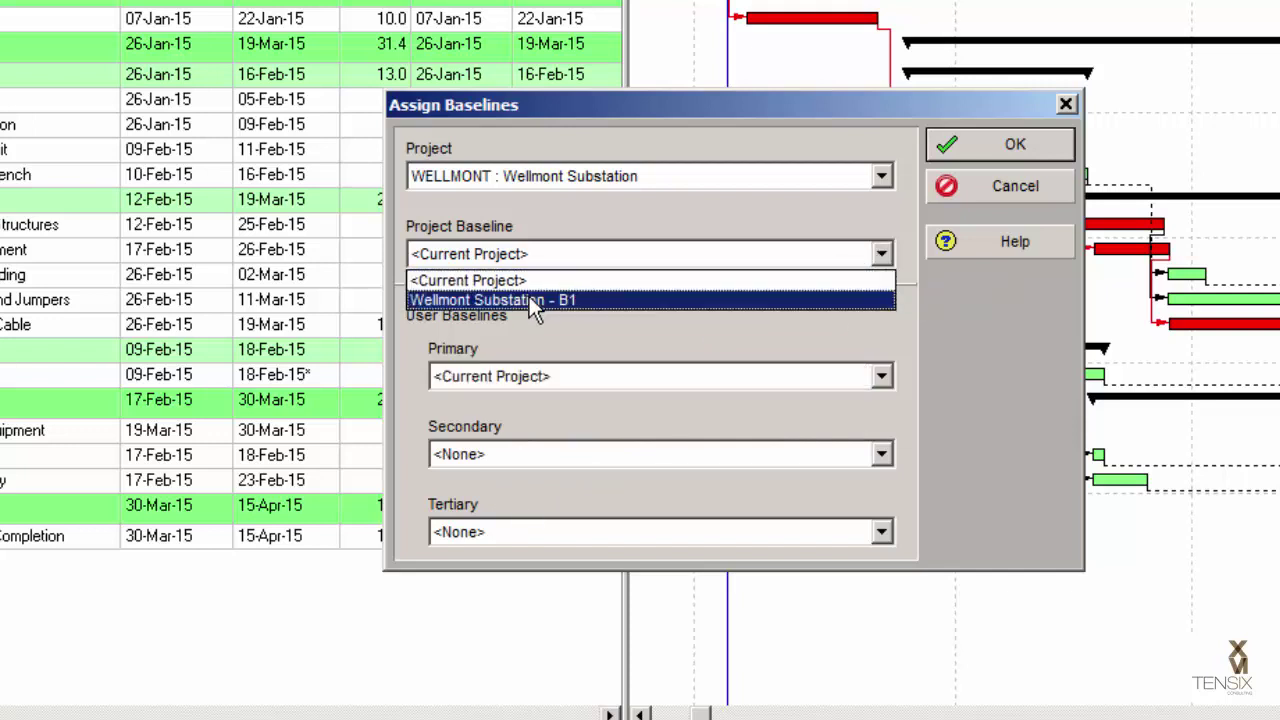
pyautogui.click(533, 300)
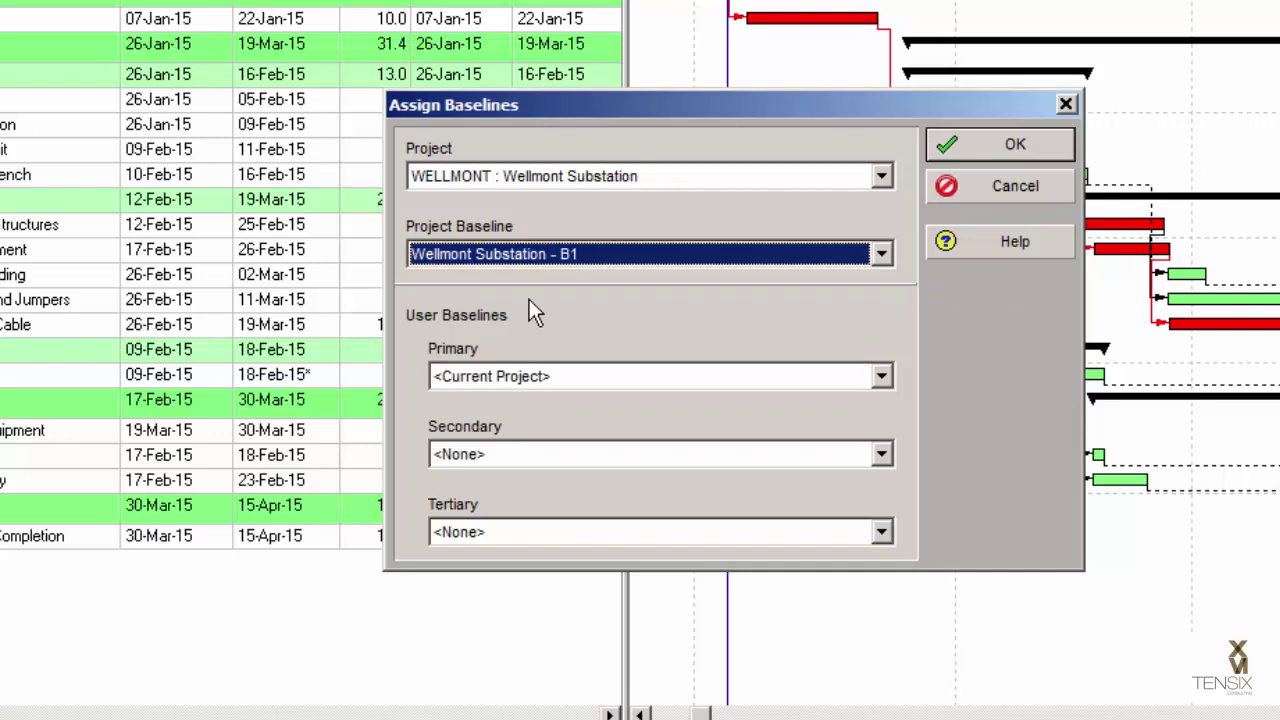
pyautogui.click(881, 376)
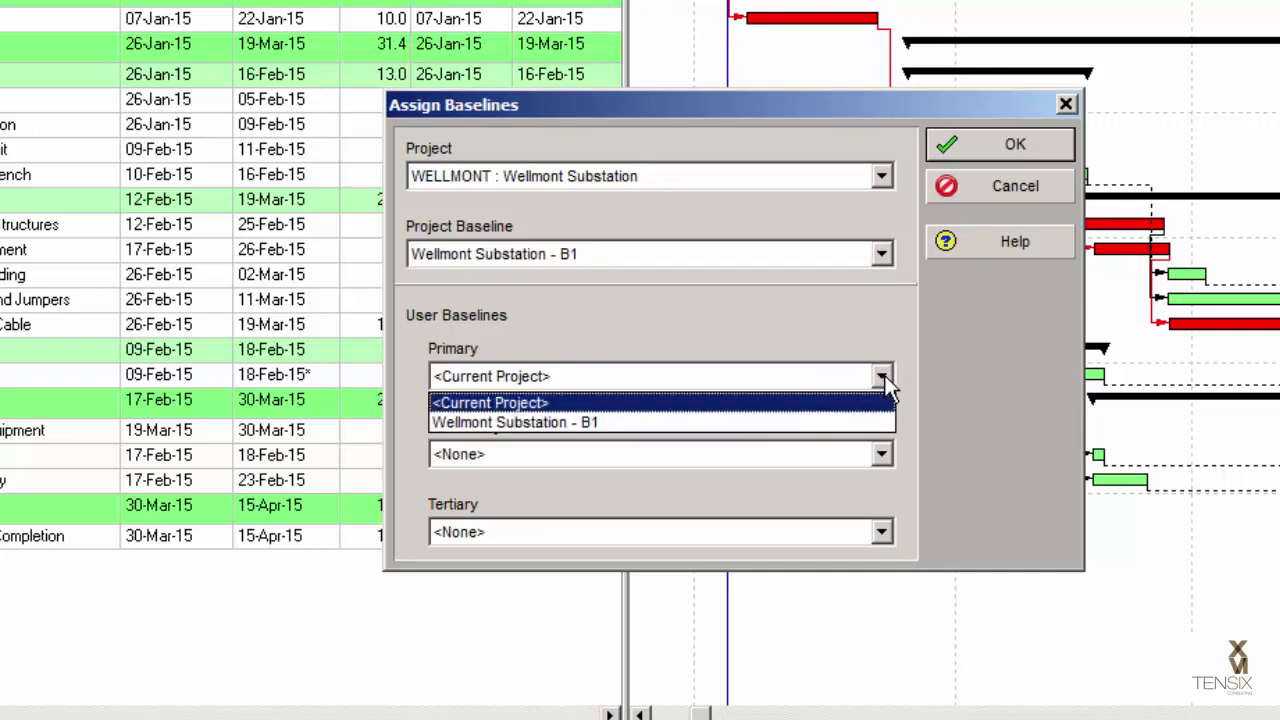
pyautogui.click(540, 424)
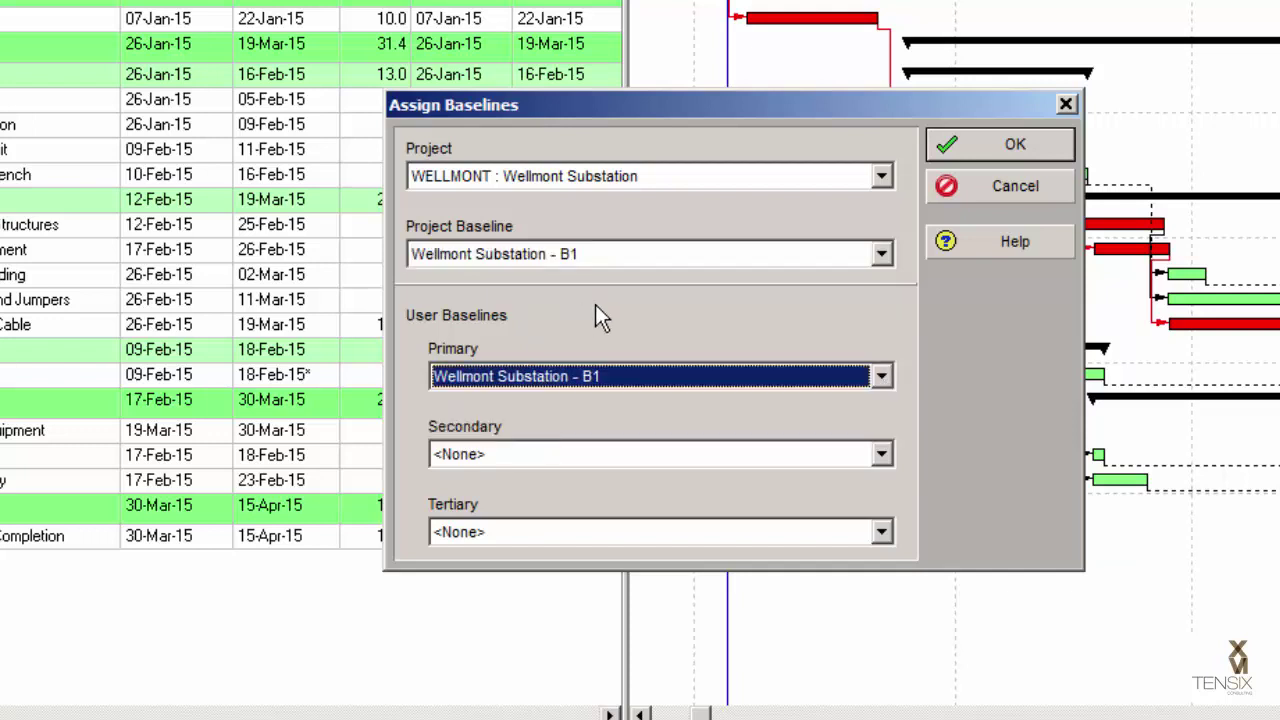
pyautogui.click(1016, 147)
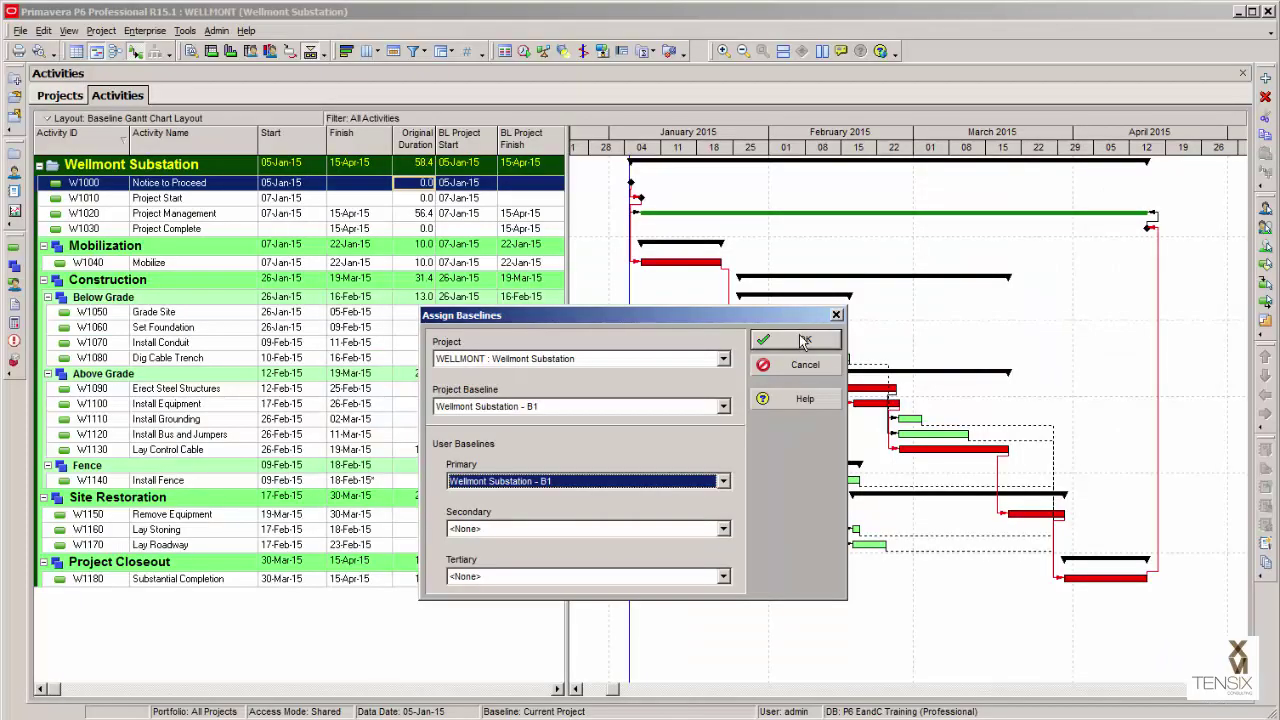
pyautogui.click(805, 342)
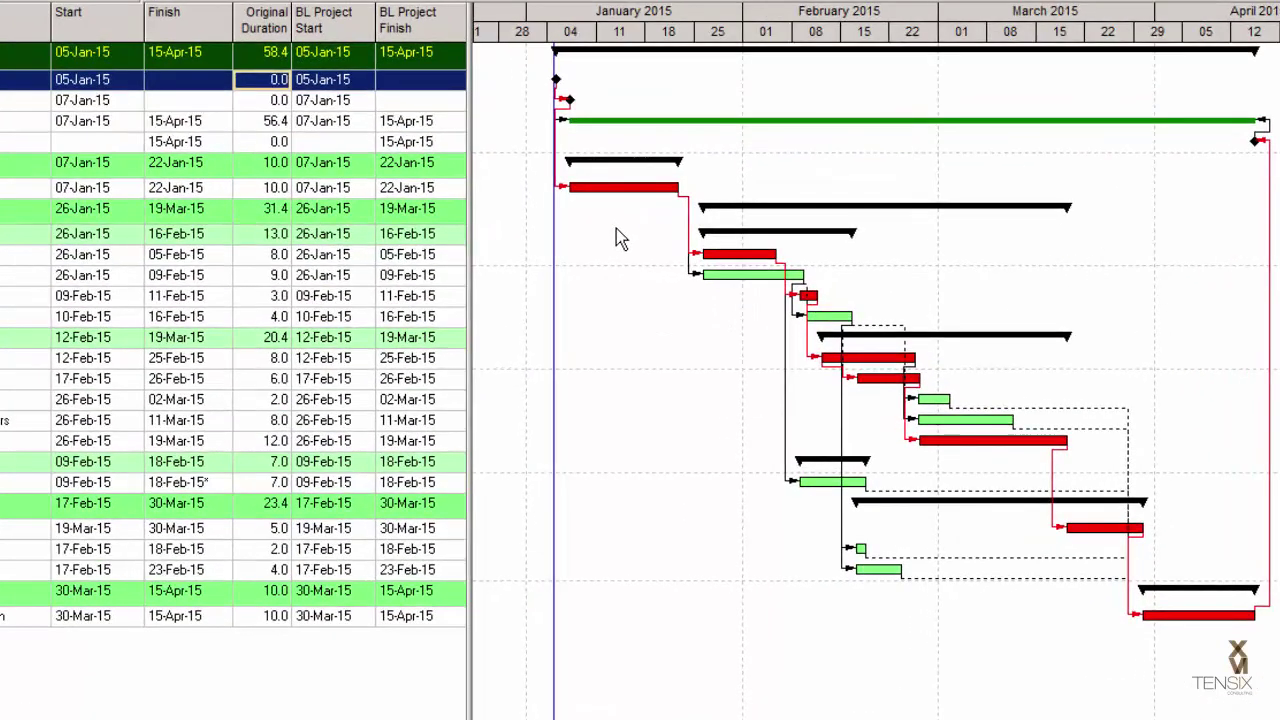
# Step: Turn on display of the Primary Baseline and Baseline Milestone bars in the Gantt chart
pyautogui.rightClick(616, 229)
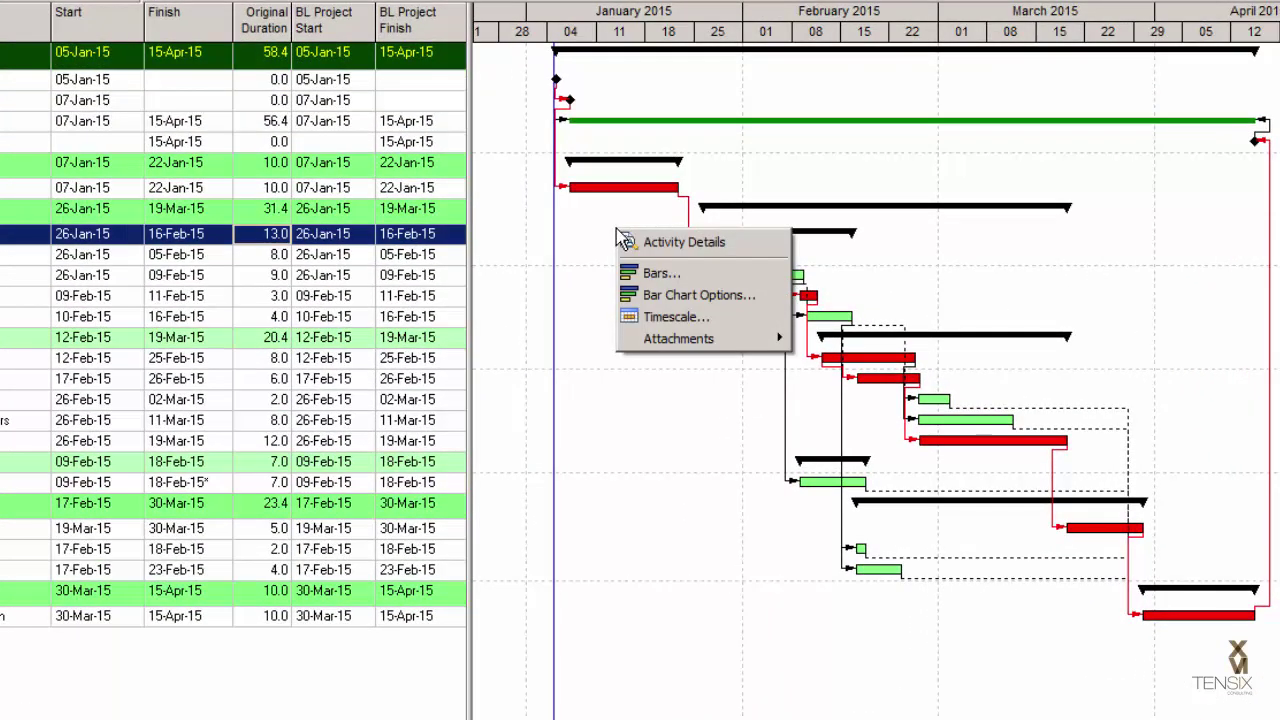
pyautogui.click(683, 281)
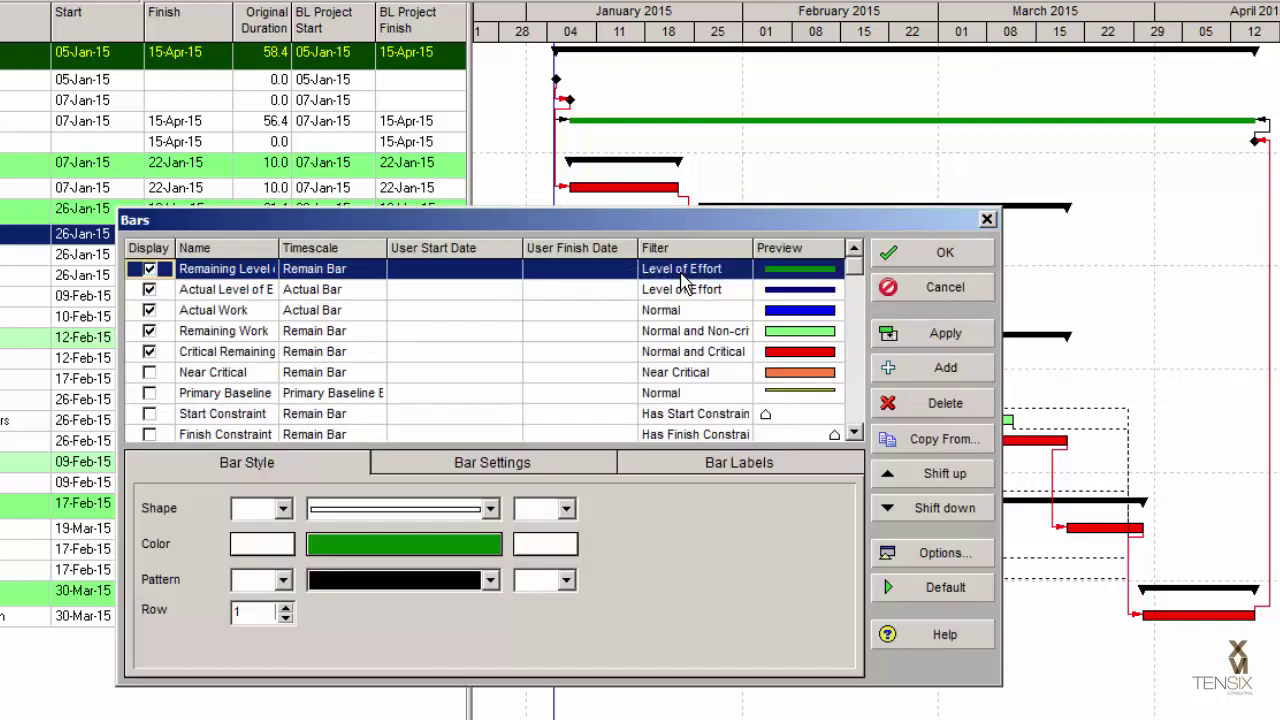
pyautogui.click(854, 433)
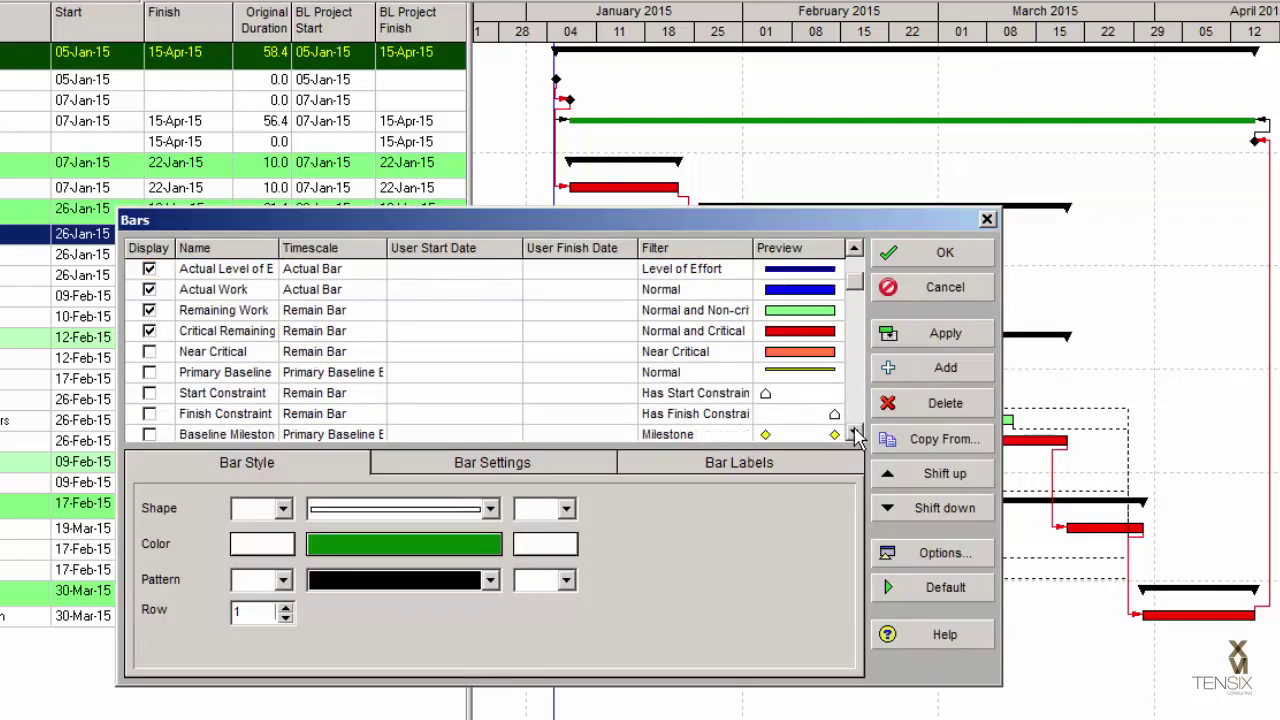
pyautogui.click(854, 433)
pyautogui.click(854, 433)
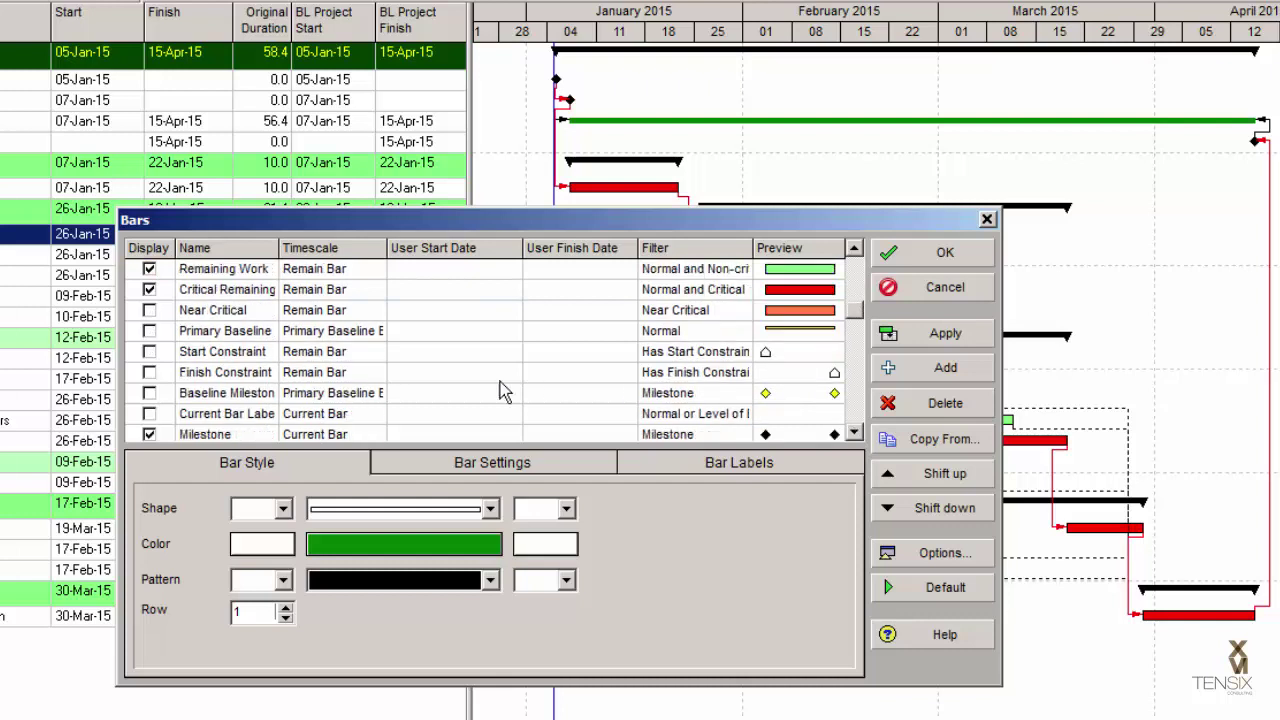
pyautogui.click(149, 331)
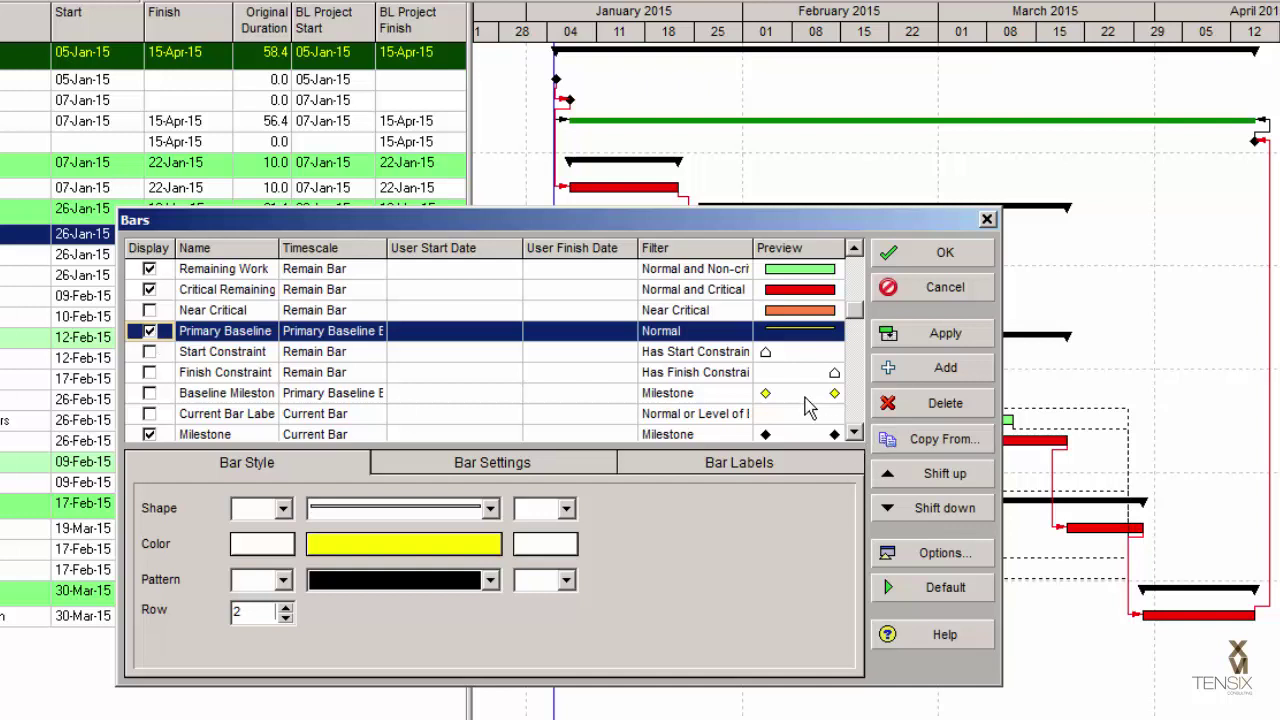
pyautogui.click(806, 396)
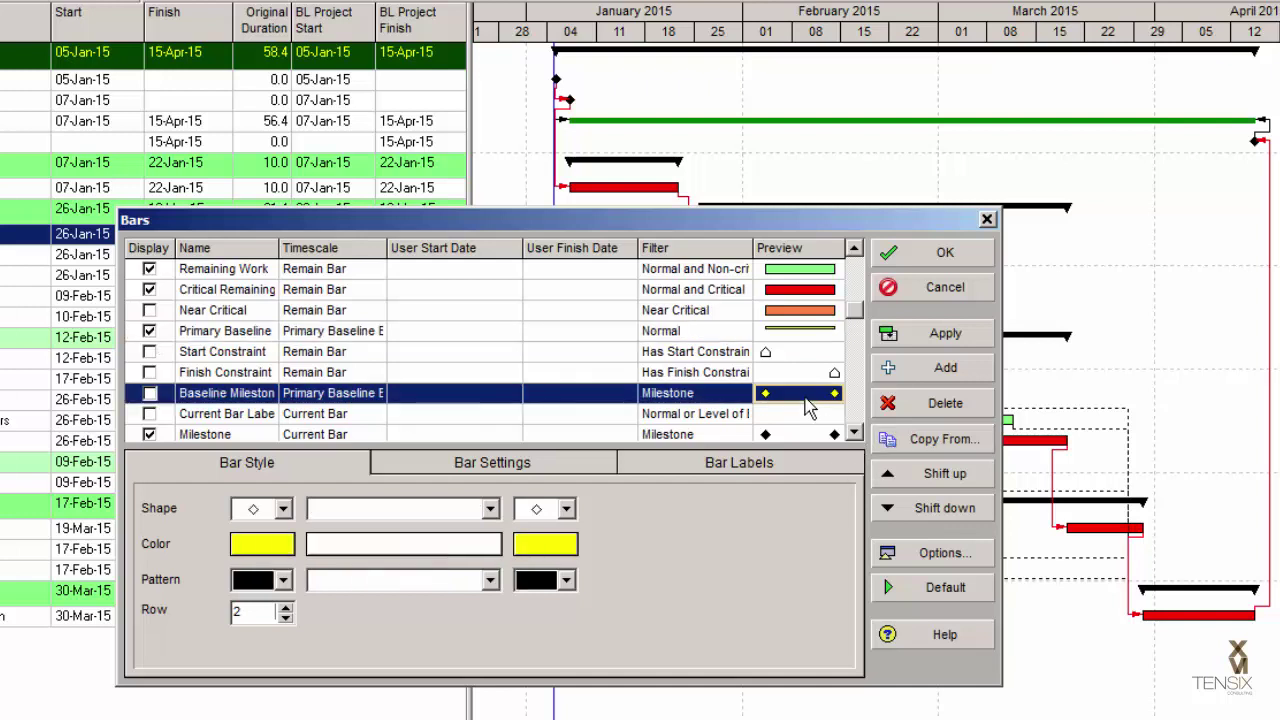
pyautogui.click(152, 398)
pyautogui.click(150, 394)
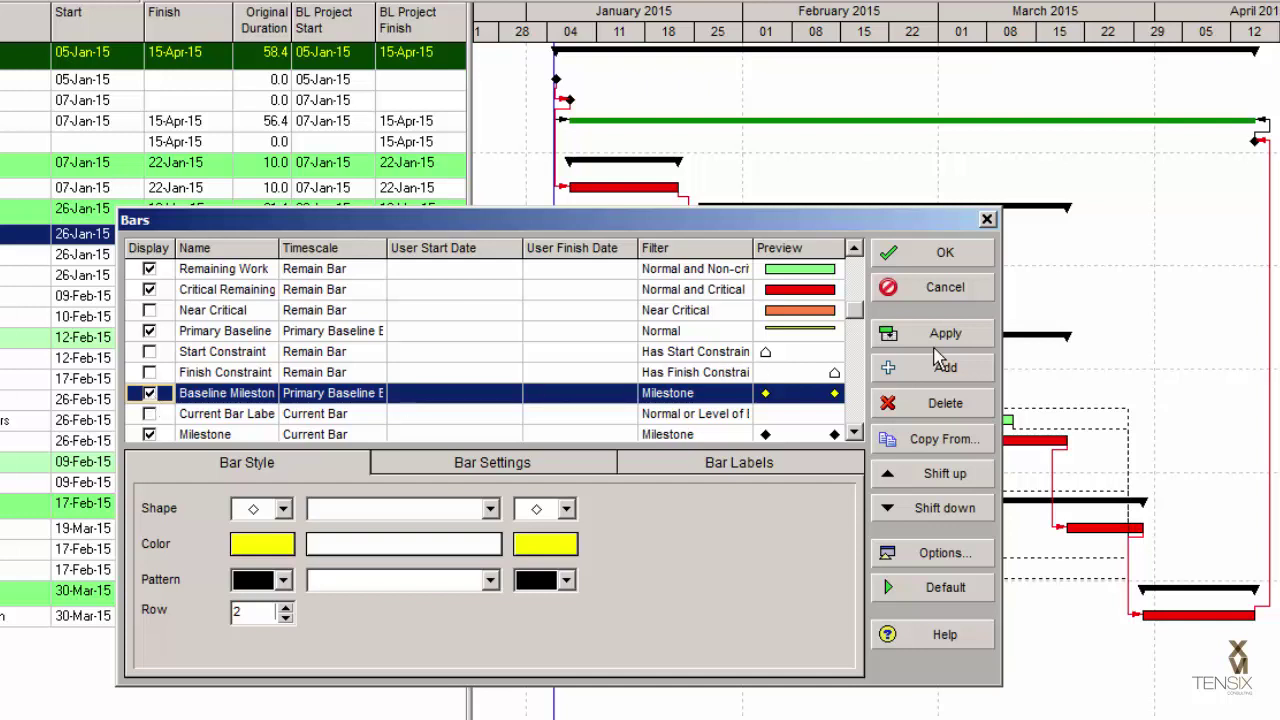
pyautogui.click(945, 252)
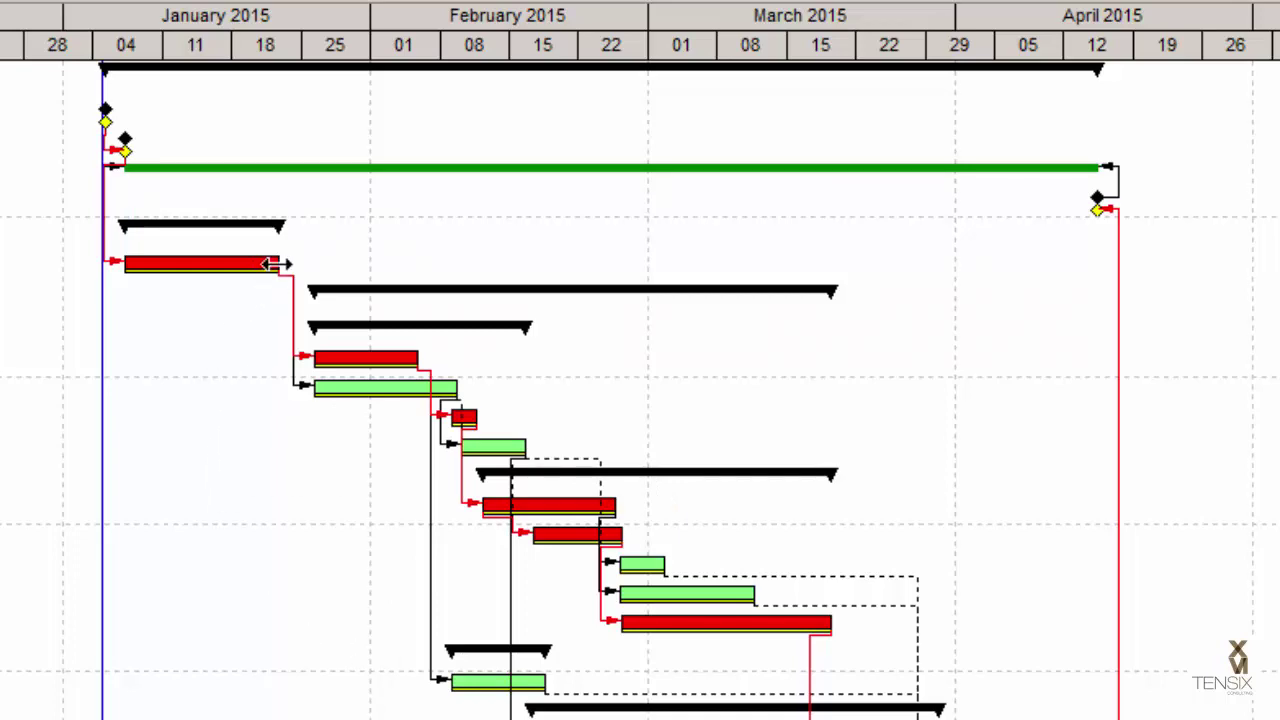
# Step: Lengthen the Mobilize activity's bar in the Gantt chart and shorten it back to a 22-Jan-15 finish
pyautogui.moveTo(277, 264); pyautogui.dragTo(371, 264)
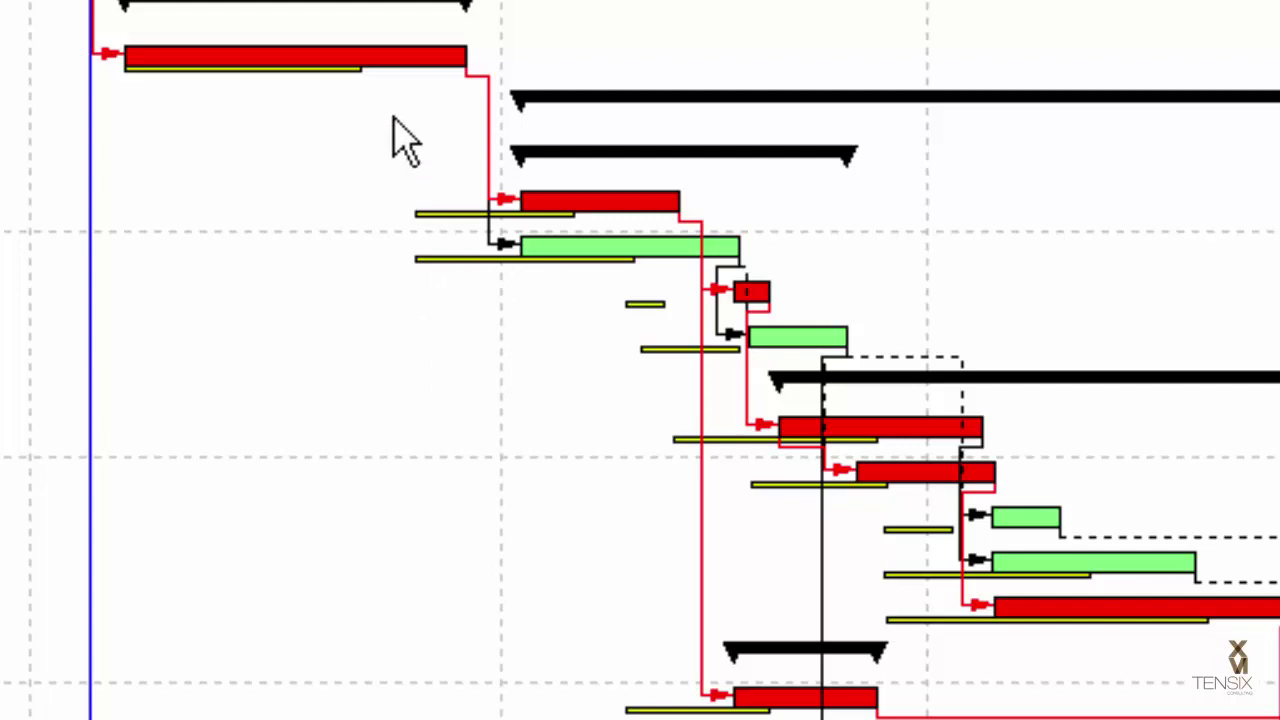
pyautogui.moveTo(466, 52); pyautogui.dragTo(360, 58)
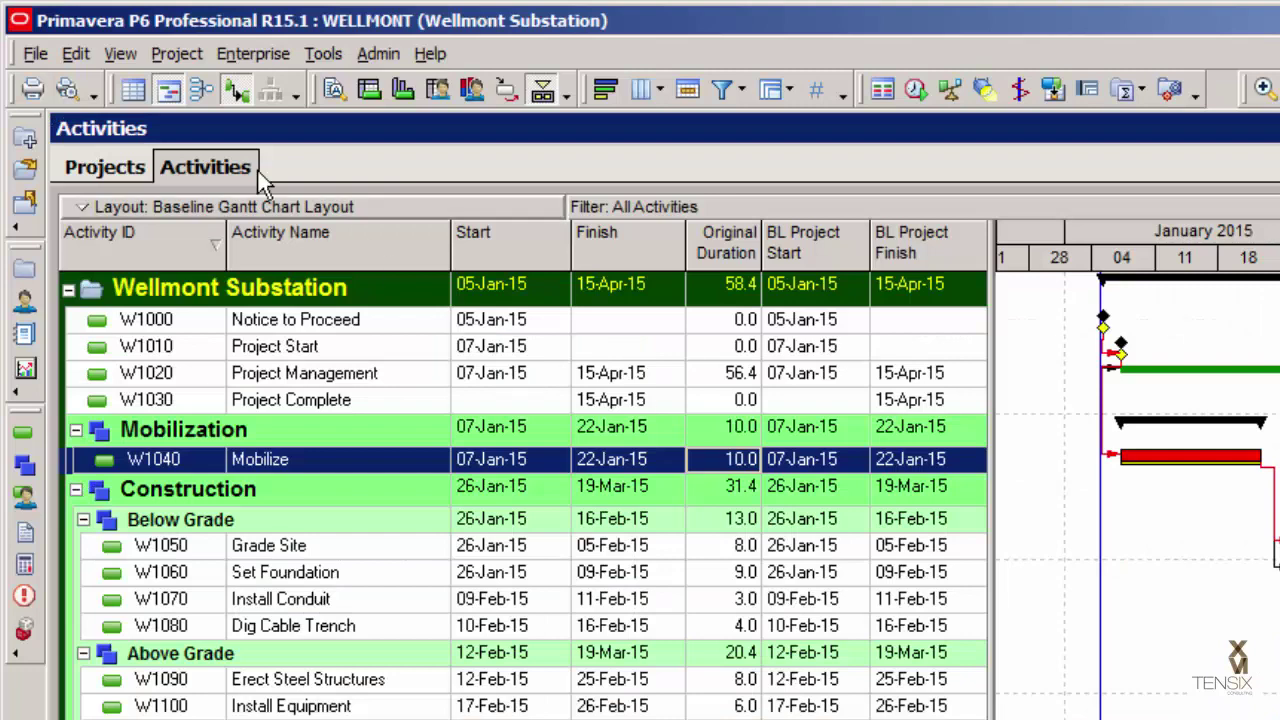
# Step: Make a copy of the Wellmont Substation - B1 baseline and select the copy
pyautogui.click(182, 59)
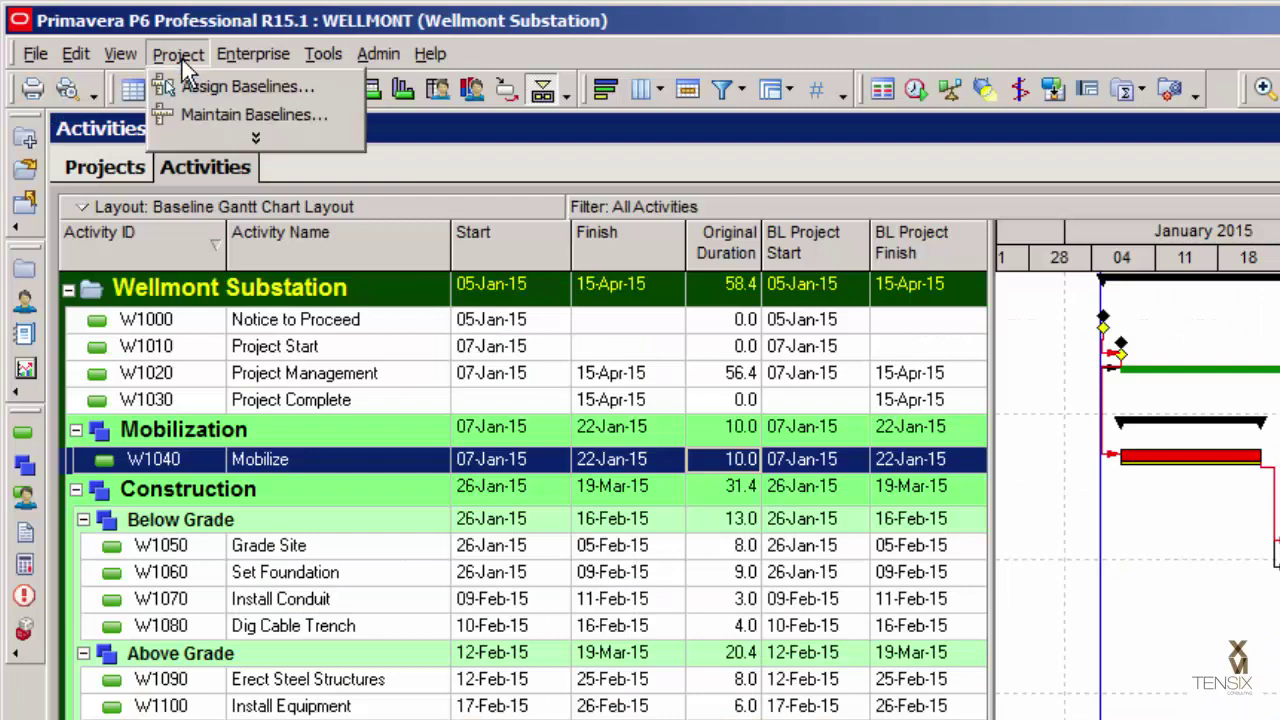
pyautogui.click(211, 111)
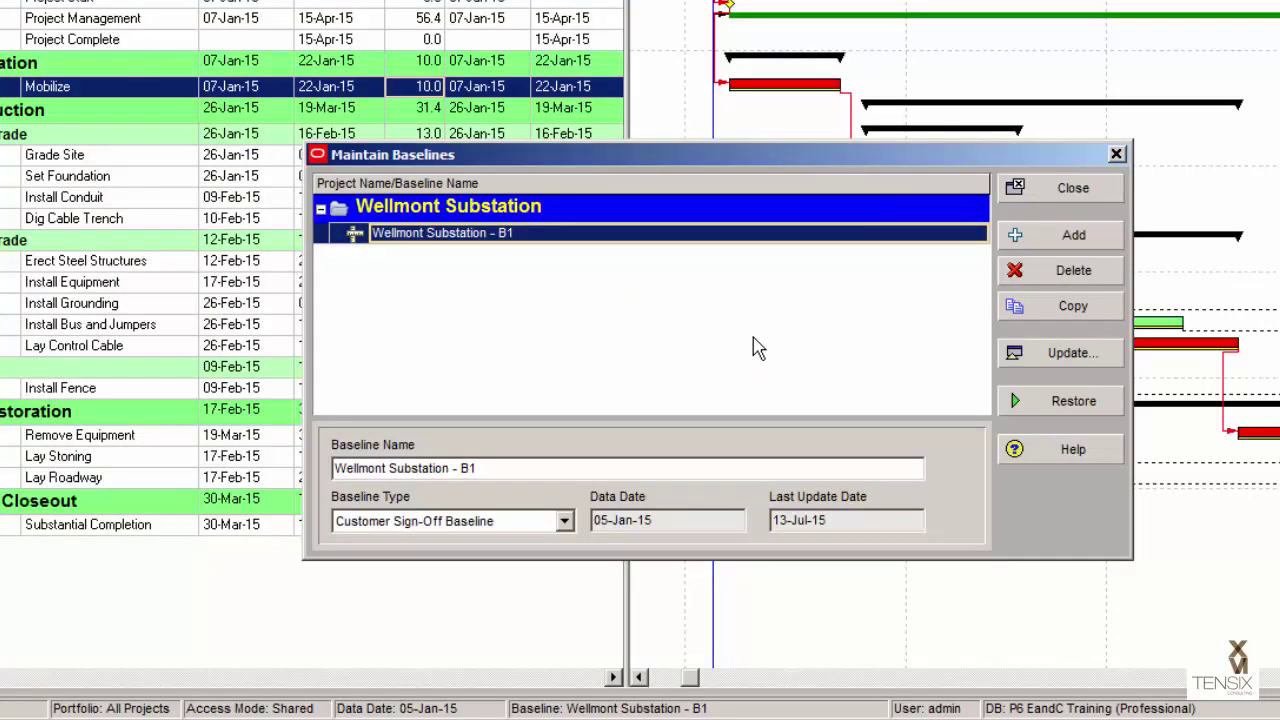
pyautogui.click(1073, 306)
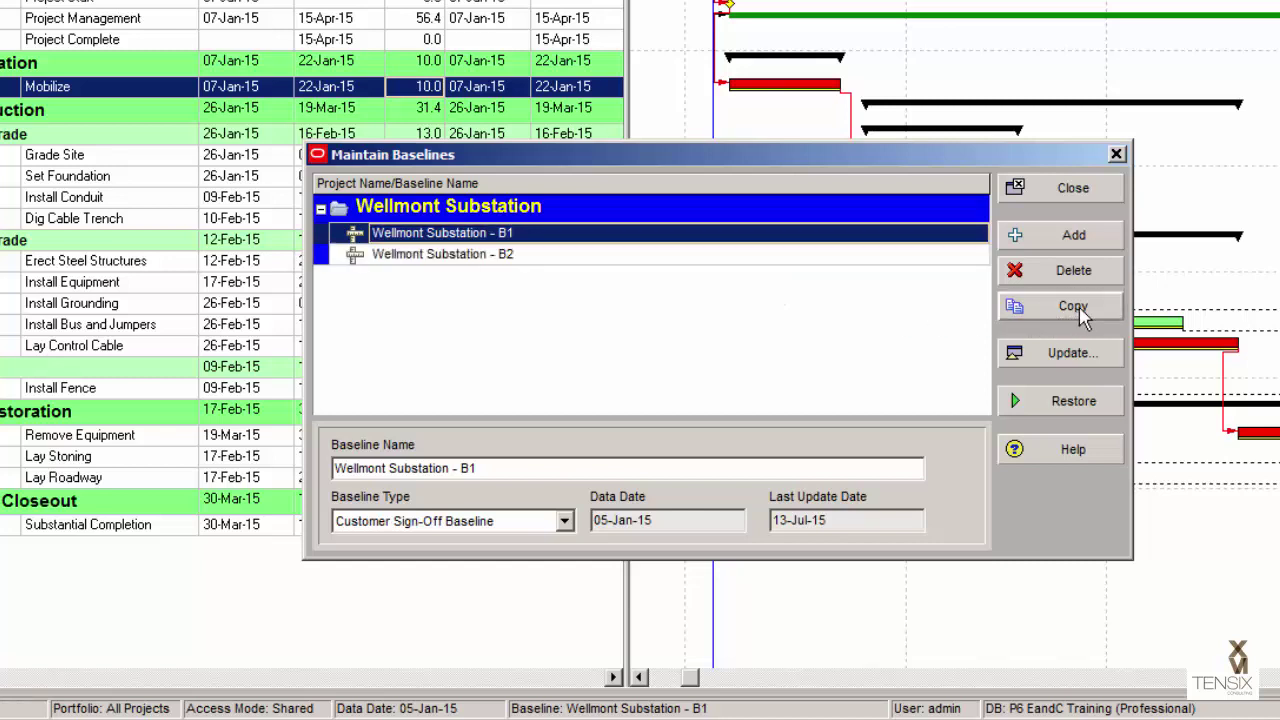
pyautogui.click(736, 258)
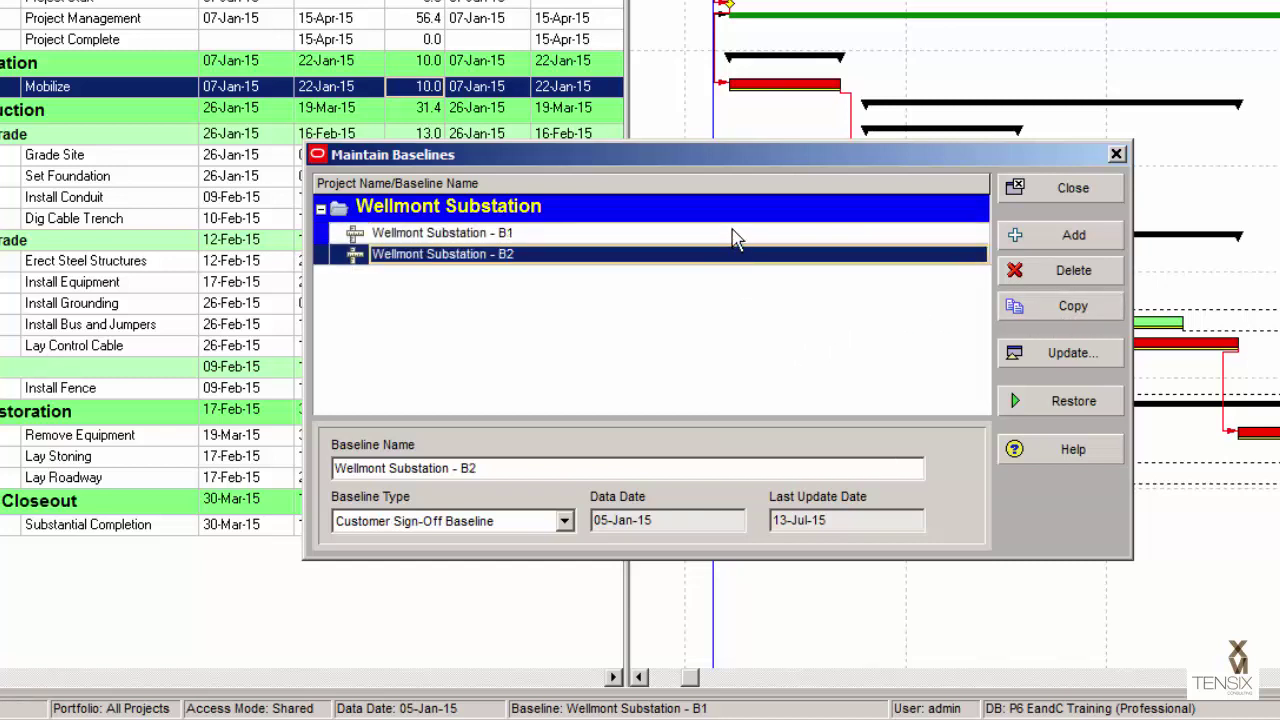
# Step: Restore the Wellmont Substation - B2 baseline as a separate, unlinked project and select it in the project list
pyautogui.click(733, 236)
pyautogui.click(728, 260)
pyautogui.click(729, 238)
pyautogui.click(723, 262)
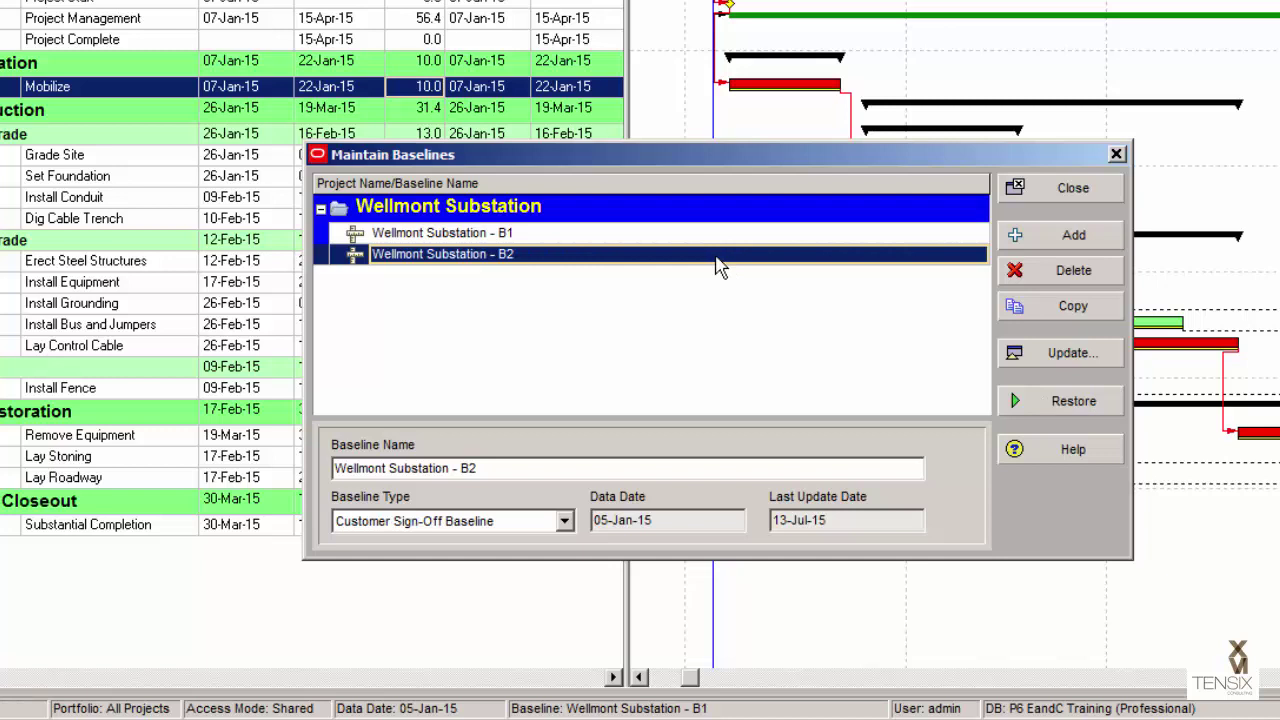
pyautogui.click(1060, 410)
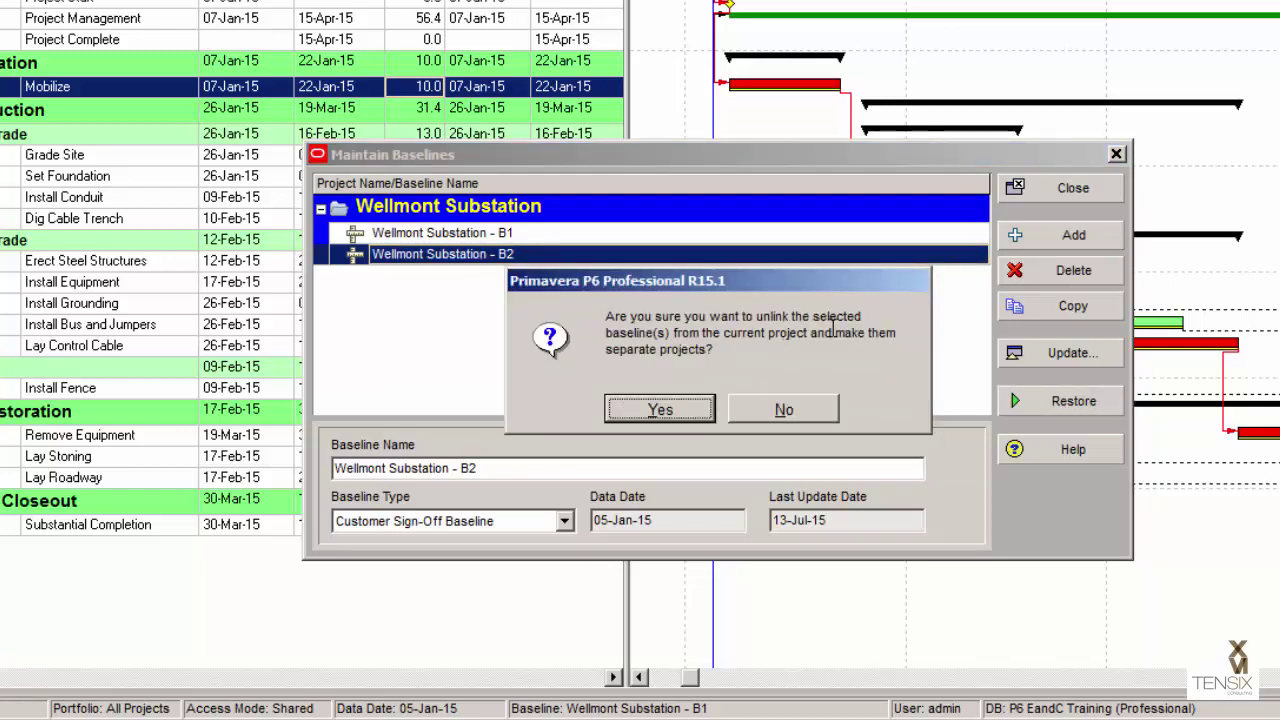
pyautogui.click(663, 410)
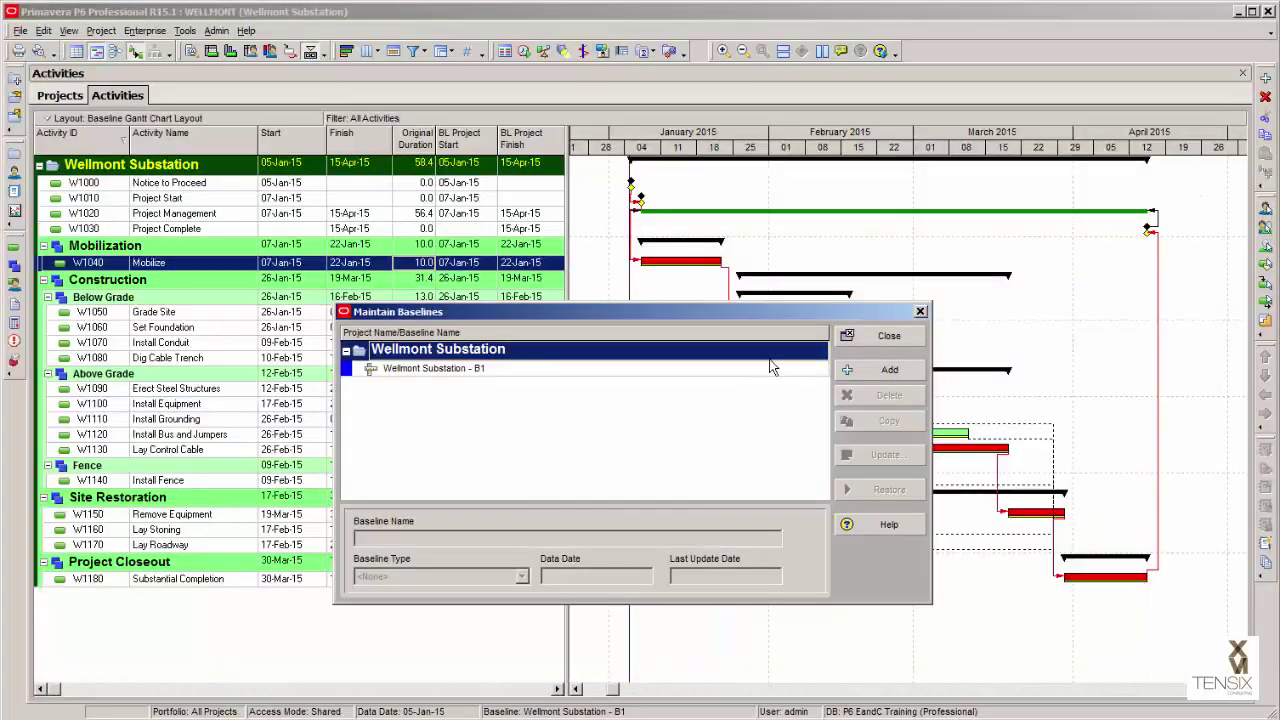
pyautogui.click(912, 336)
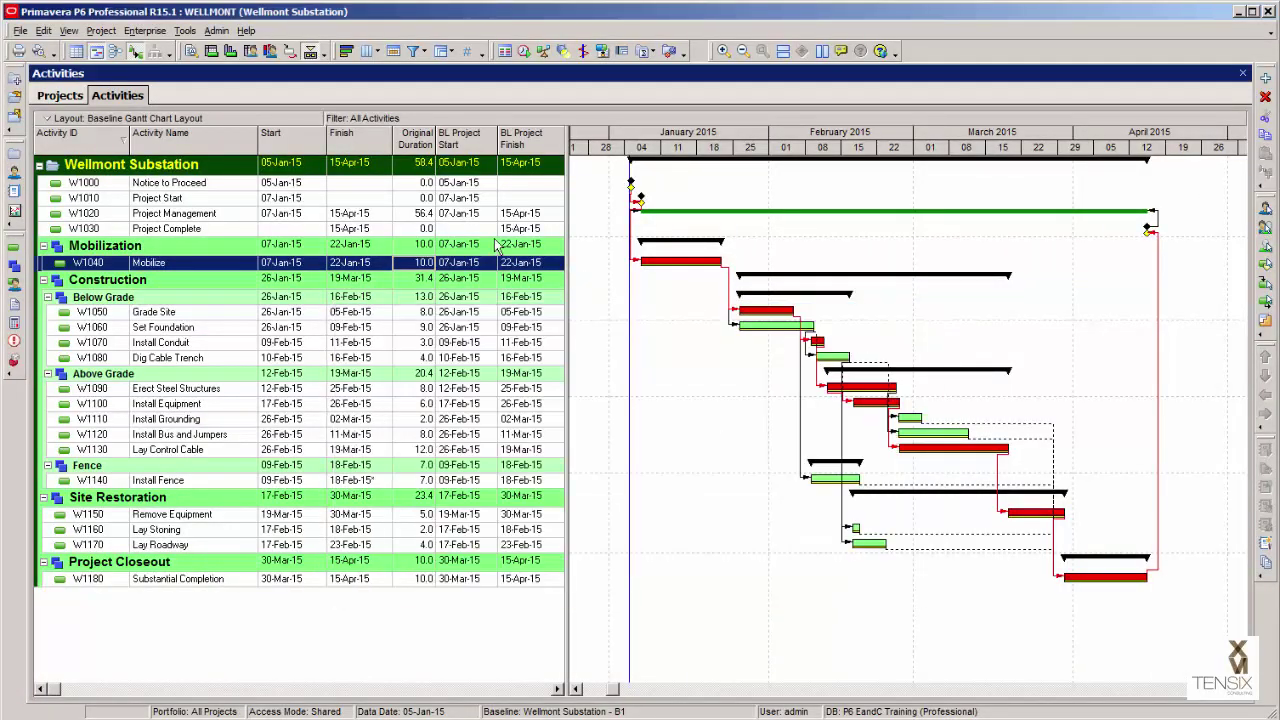
pyautogui.click(61, 96)
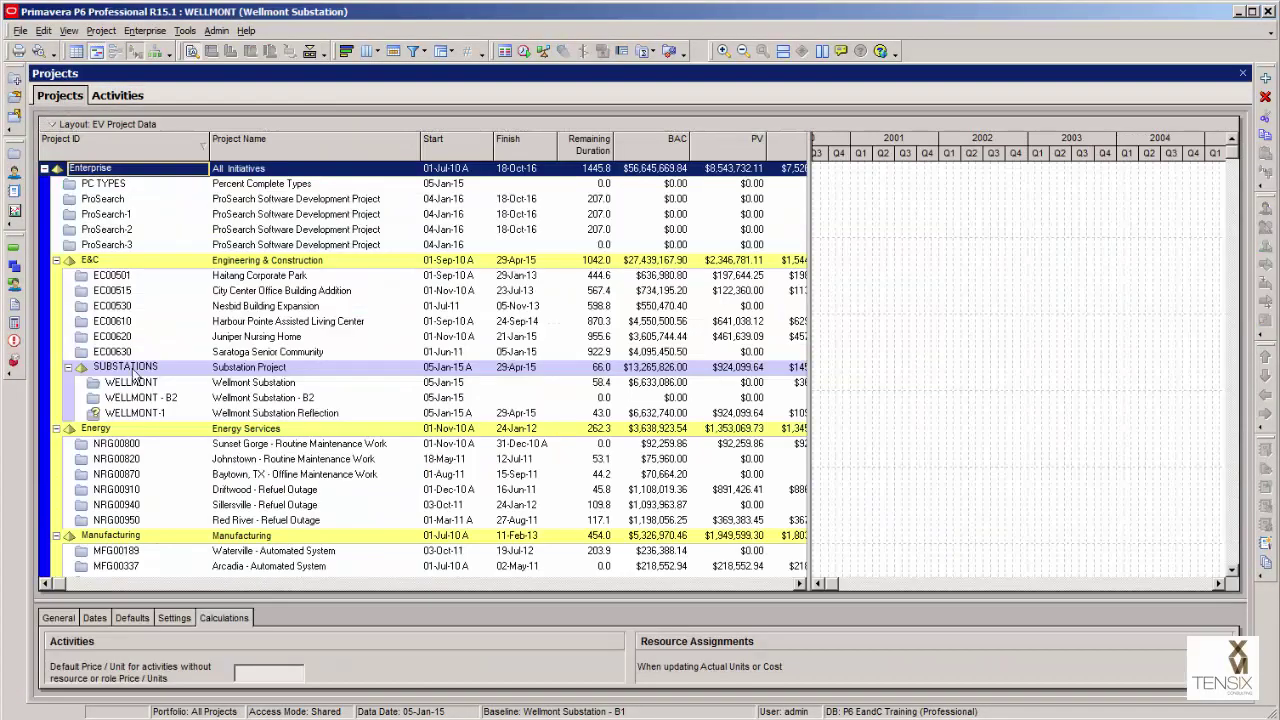
pyautogui.click(244, 402)
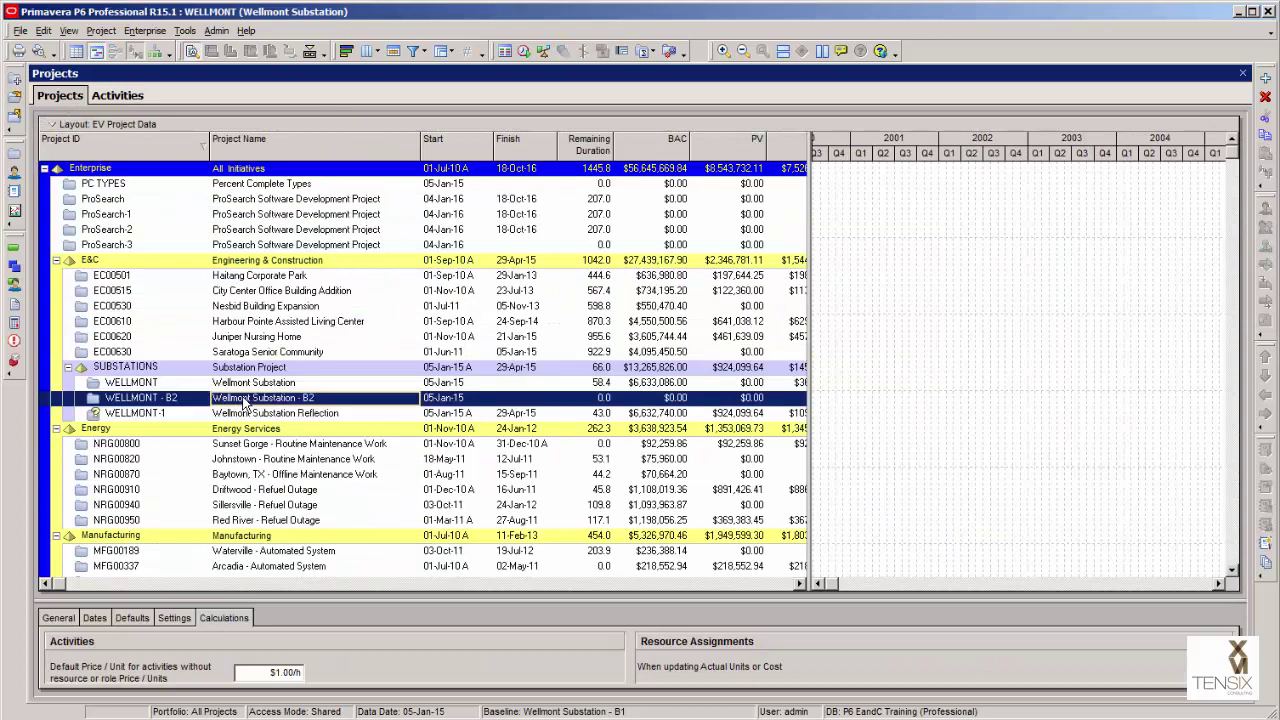
# Step: Open the WELLMONT - B2 project and set the Mobilize activity's original duration to 5 days
pyautogui.rightClick(187, 405)
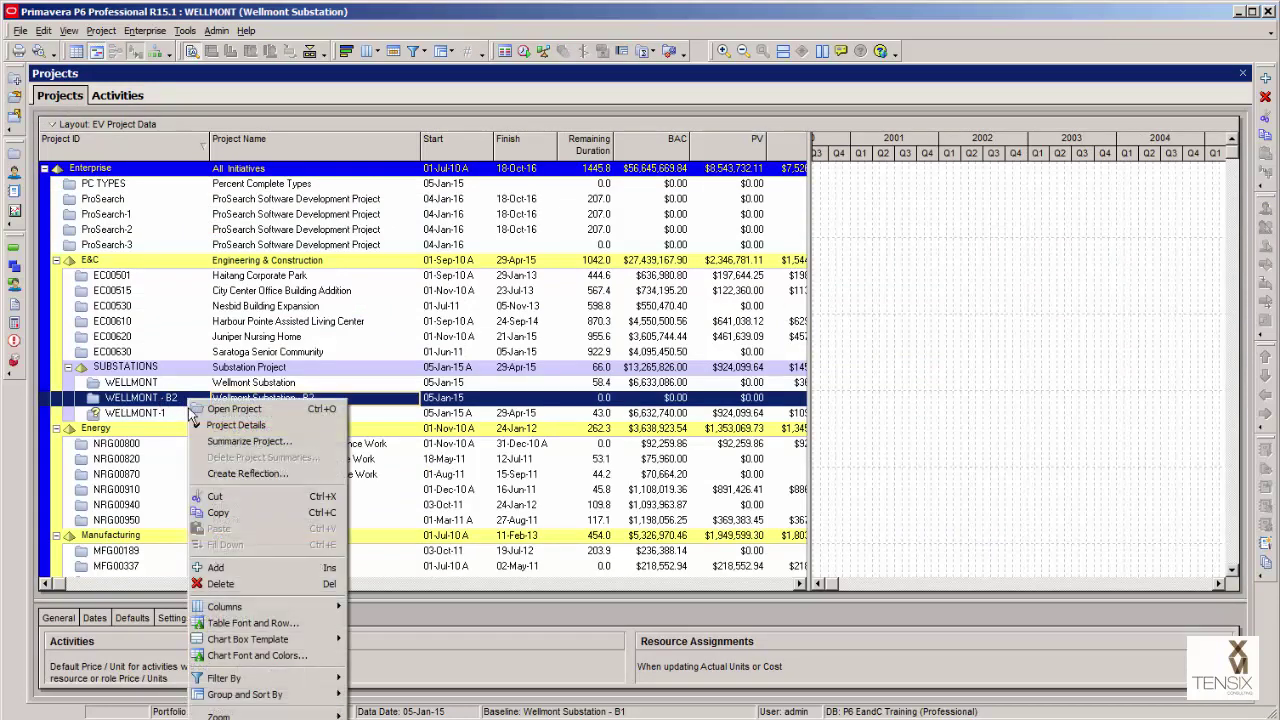
pyautogui.click(228, 406)
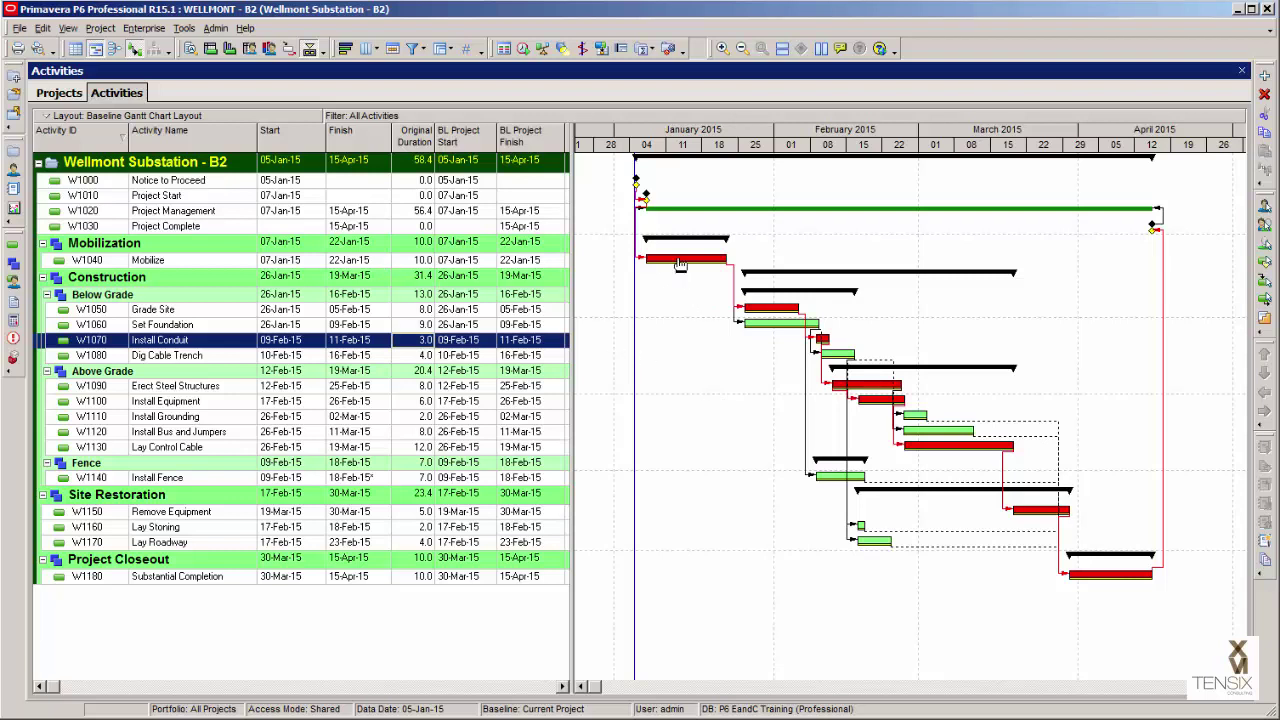
pyautogui.click(416, 263)
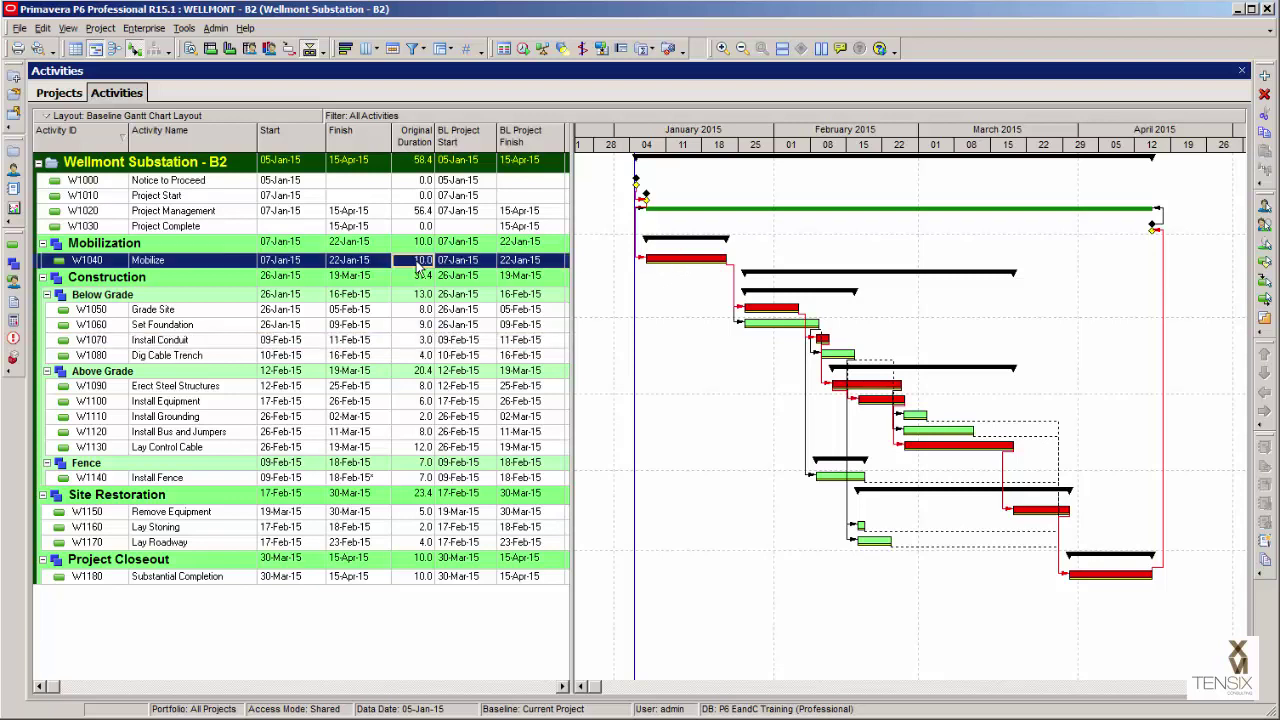
pyautogui.click(422, 262)
pyautogui.write('5')
pyautogui.press('Return')
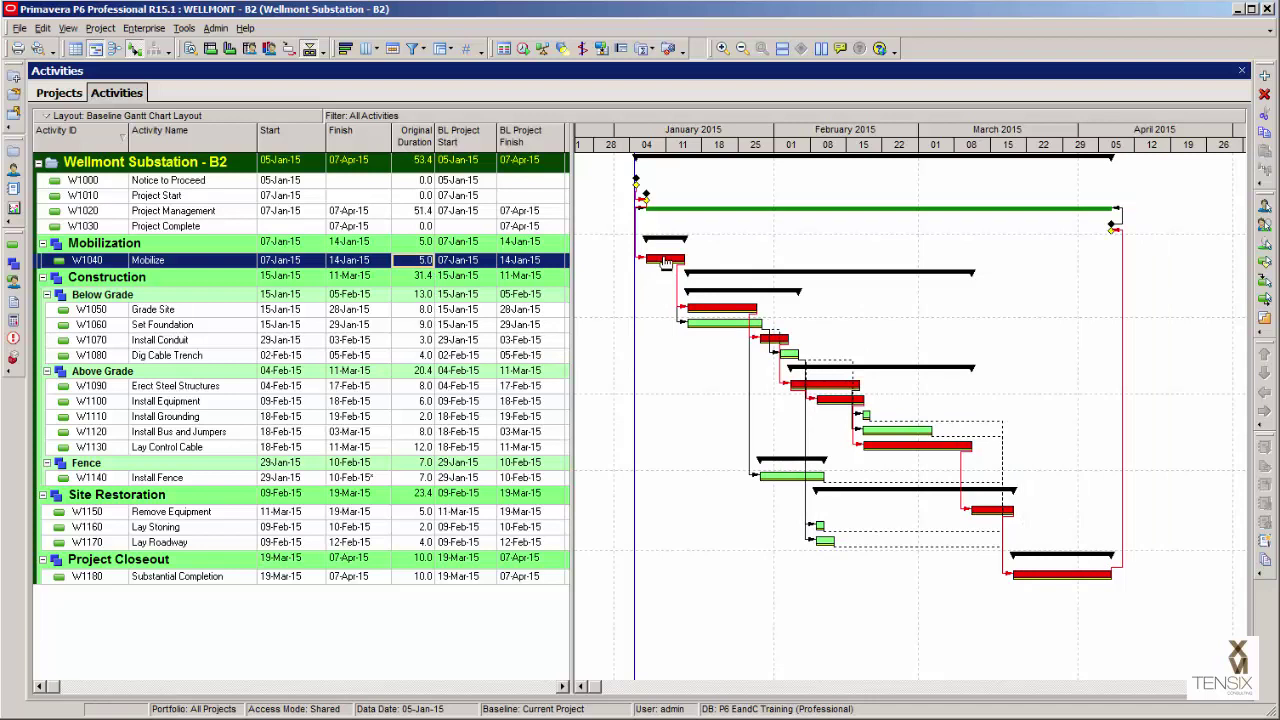
# Step: Go back to the project list and open the original WELLMONT project
pyautogui.click(62, 93)
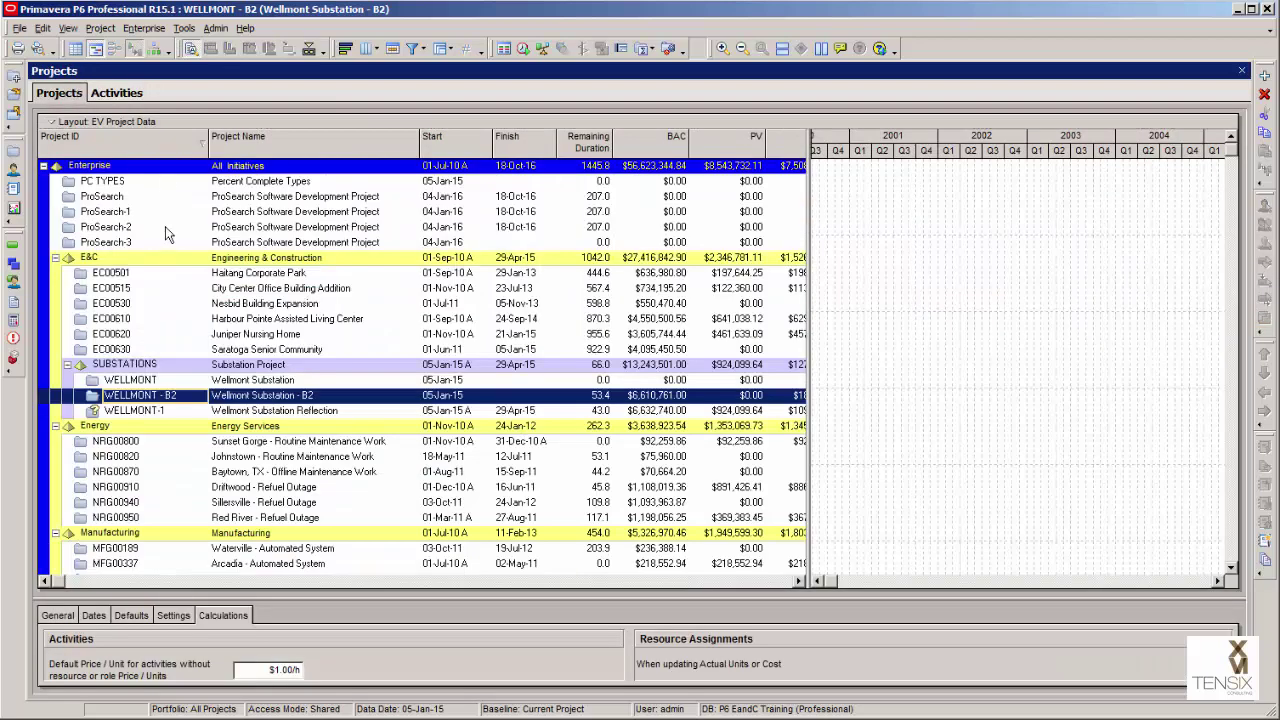
pyautogui.click(134, 380)
pyautogui.rightClick(134, 378)
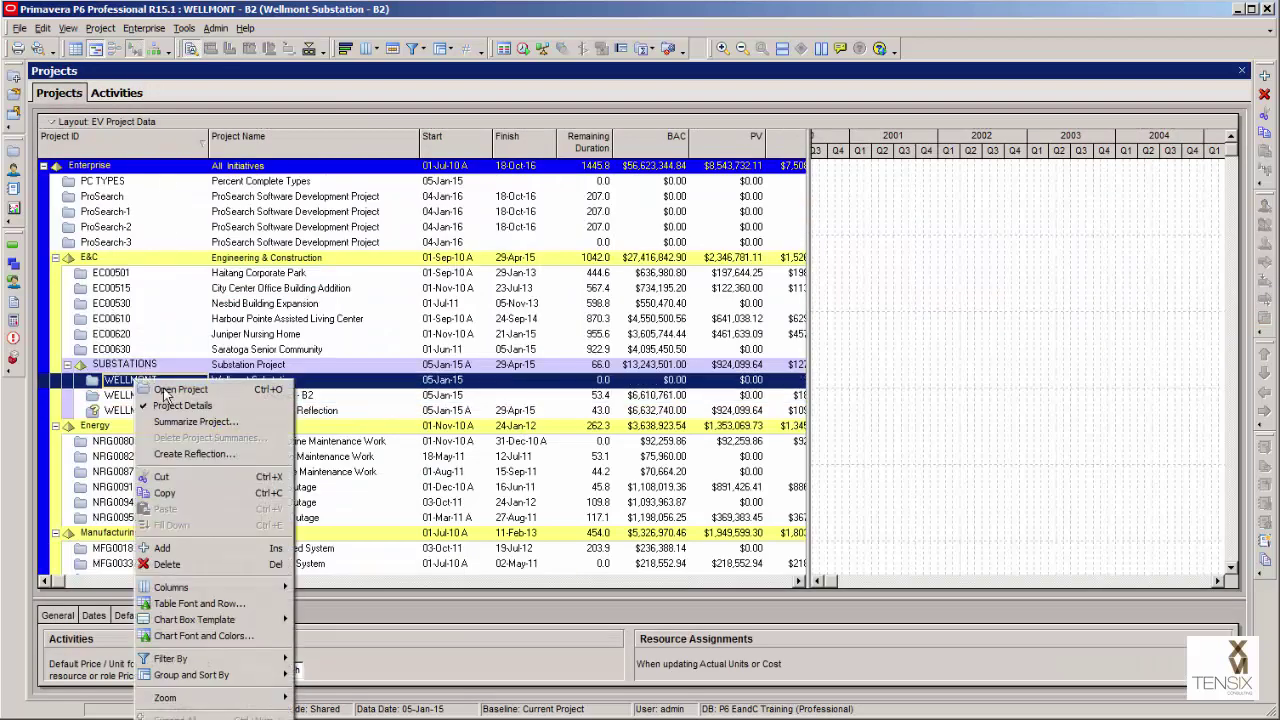
pyautogui.click(170, 391)
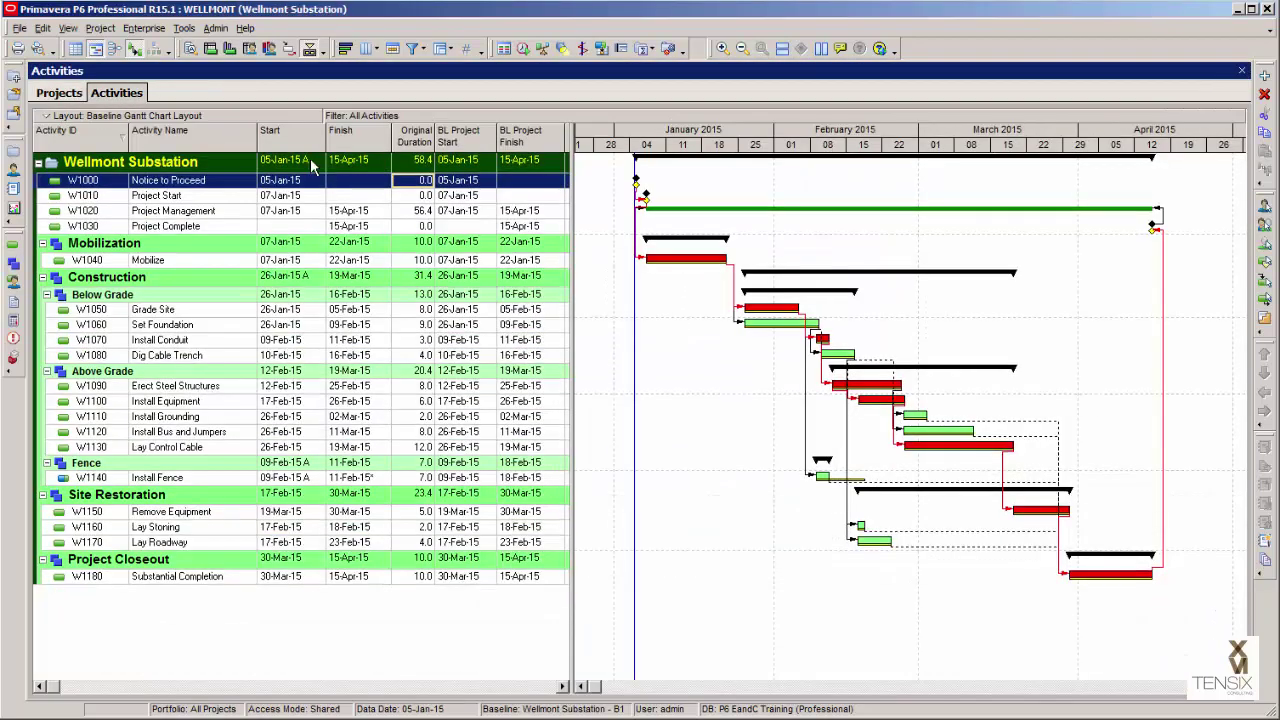
# Step: Convert the WELLMONT - B2 project into a new baseline of the Wellmont Substation project
pyautogui.click(99, 28)
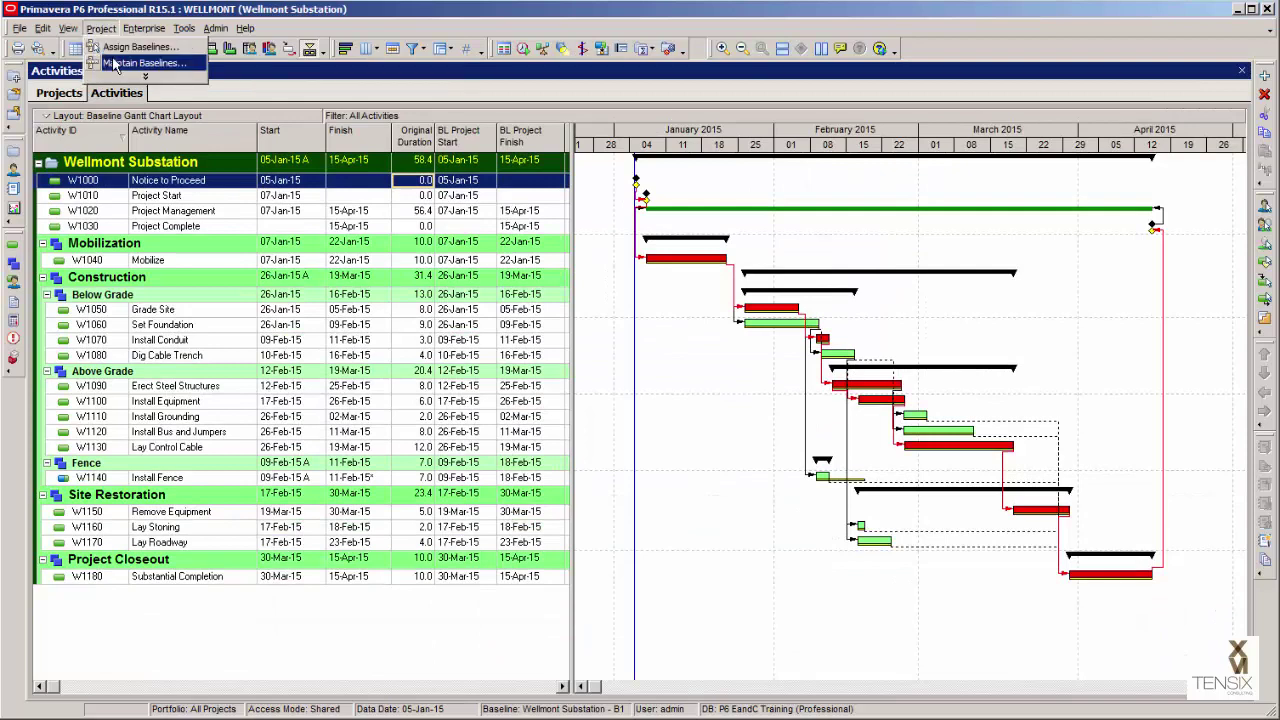
pyautogui.click(119, 68)
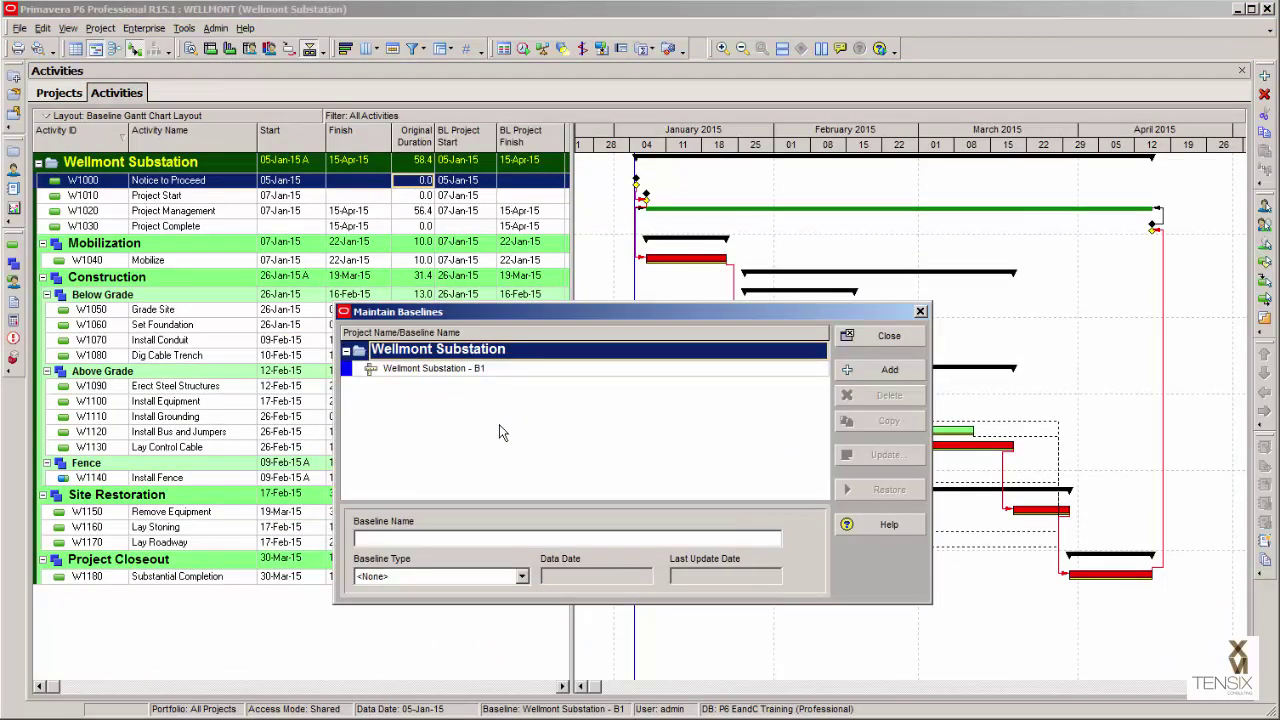
pyautogui.click(878, 372)
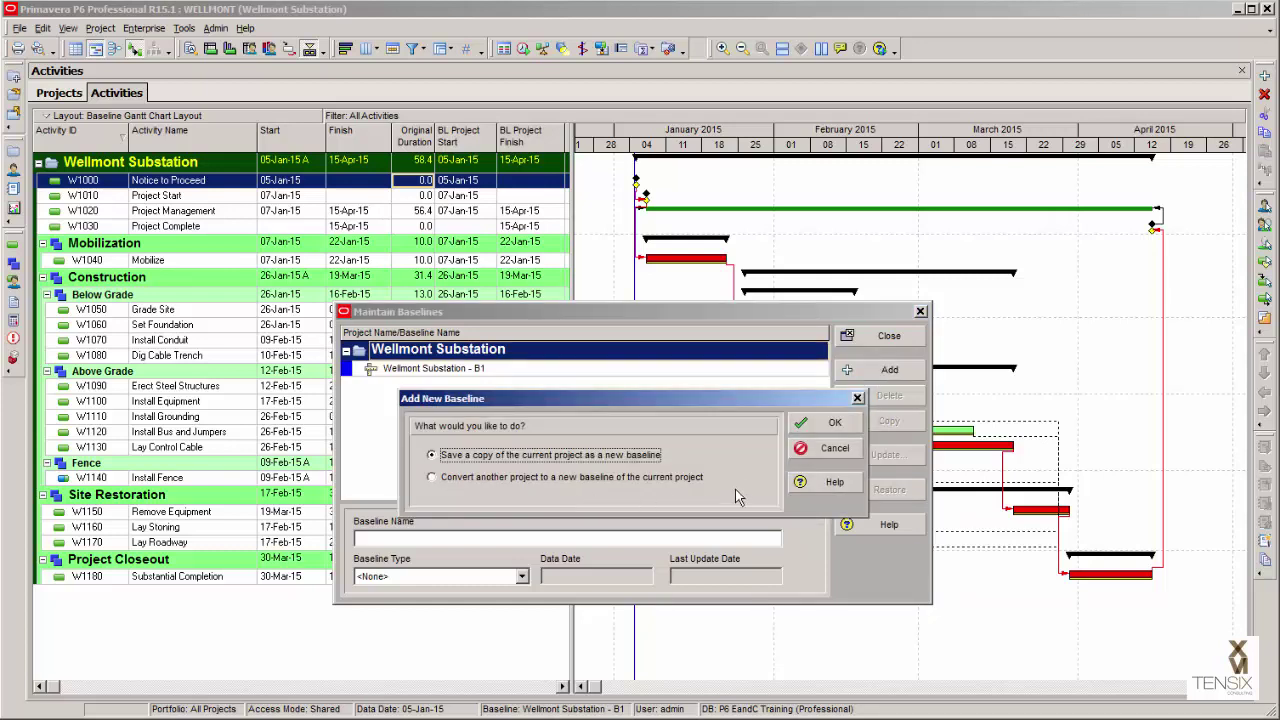
pyautogui.click(493, 478)
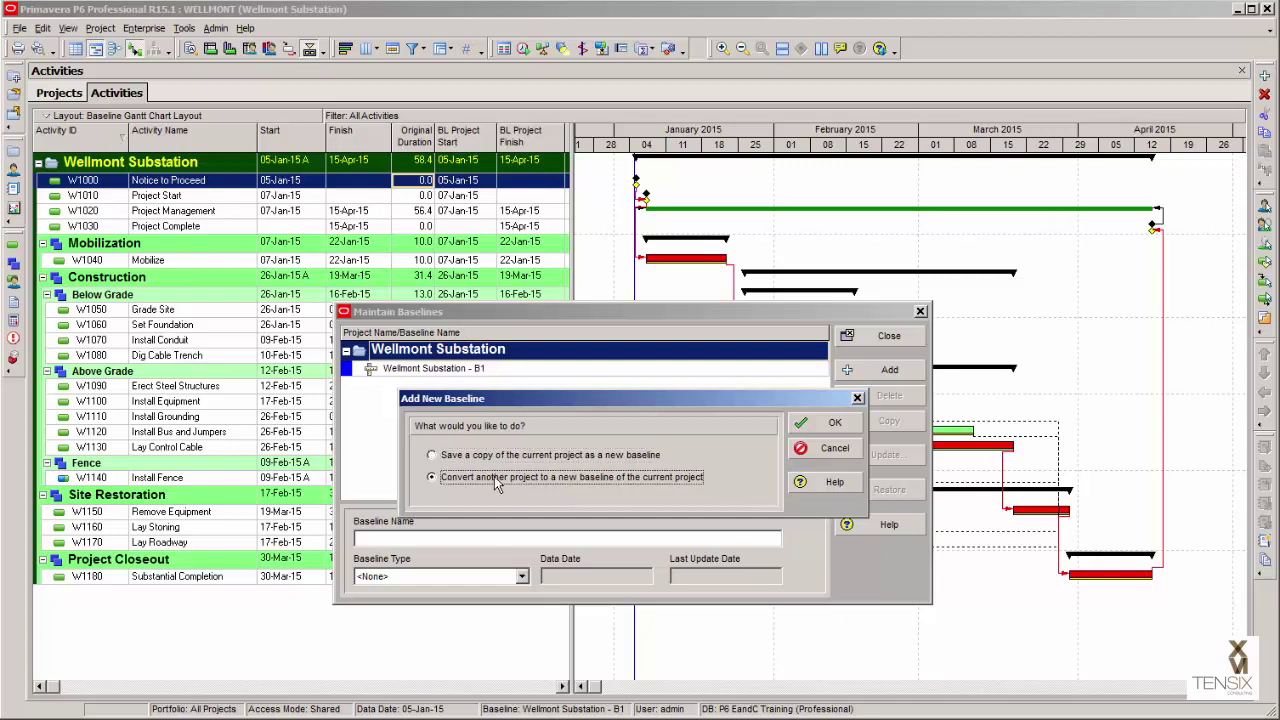
pyautogui.click(834, 423)
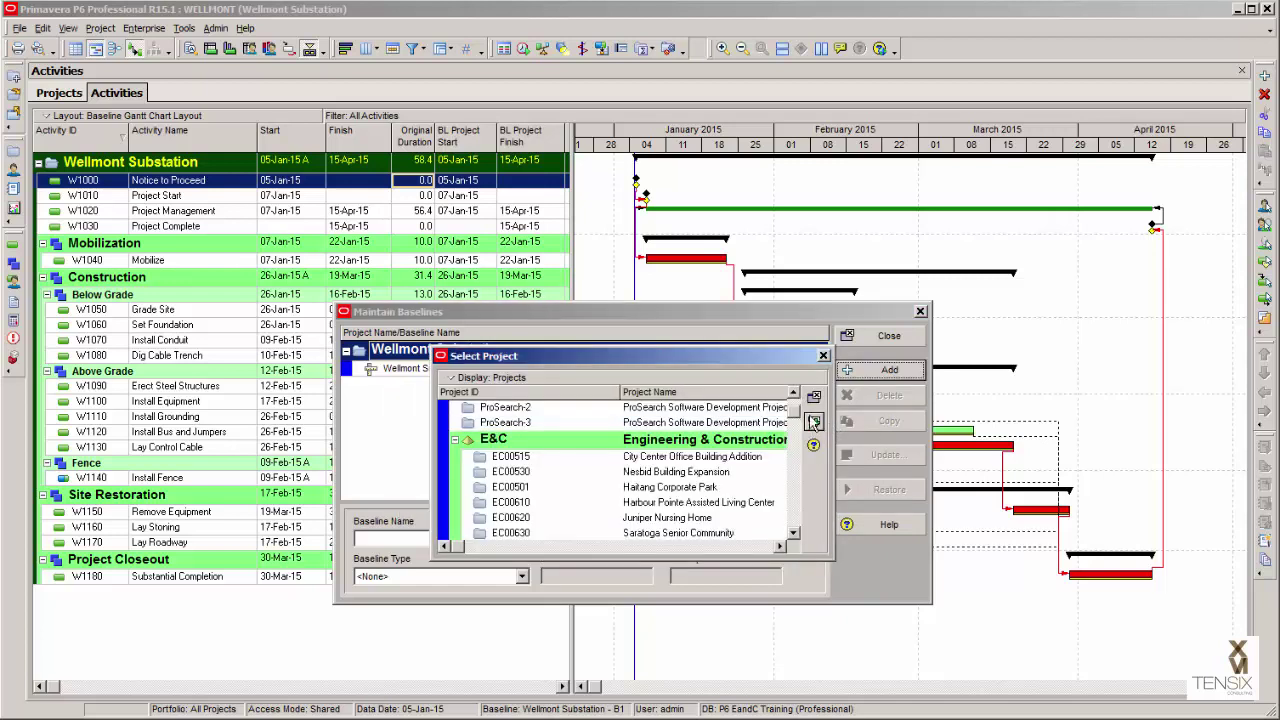
pyautogui.moveTo(790, 418); pyautogui.dragTo(791, 428)
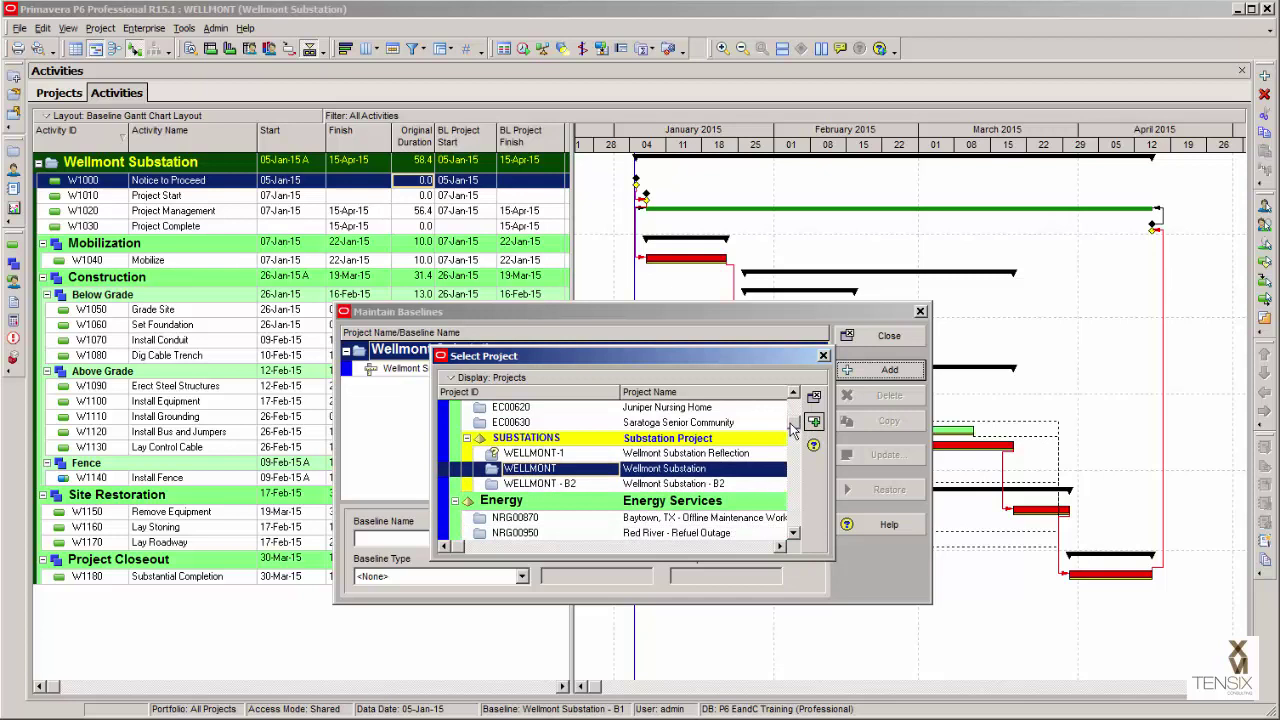
pyautogui.click(565, 484)
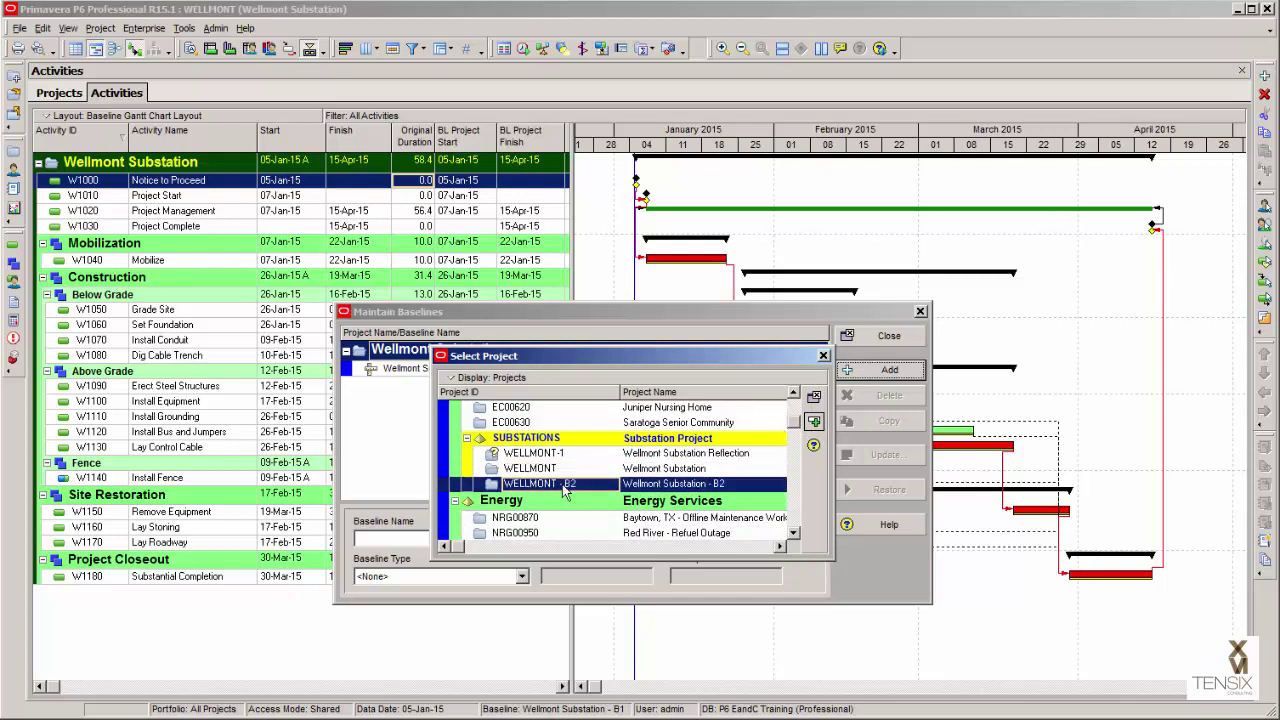
pyautogui.click(814, 421)
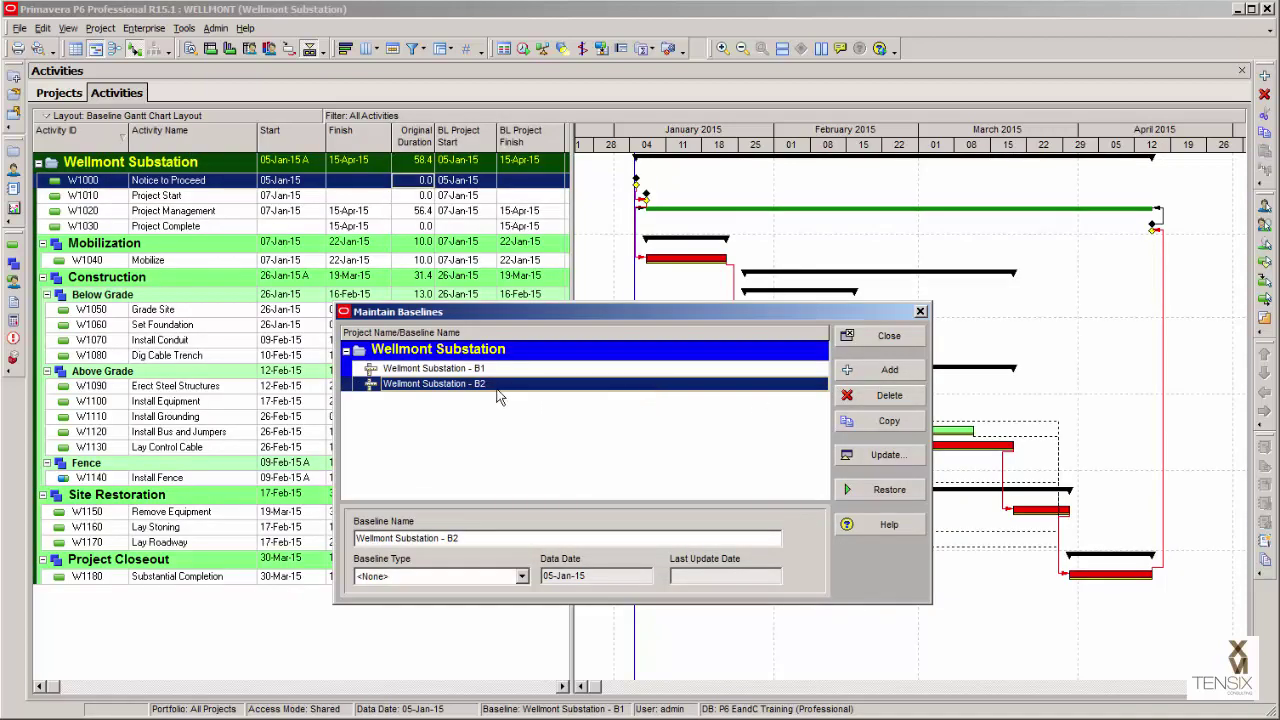
pyautogui.click(889, 337)
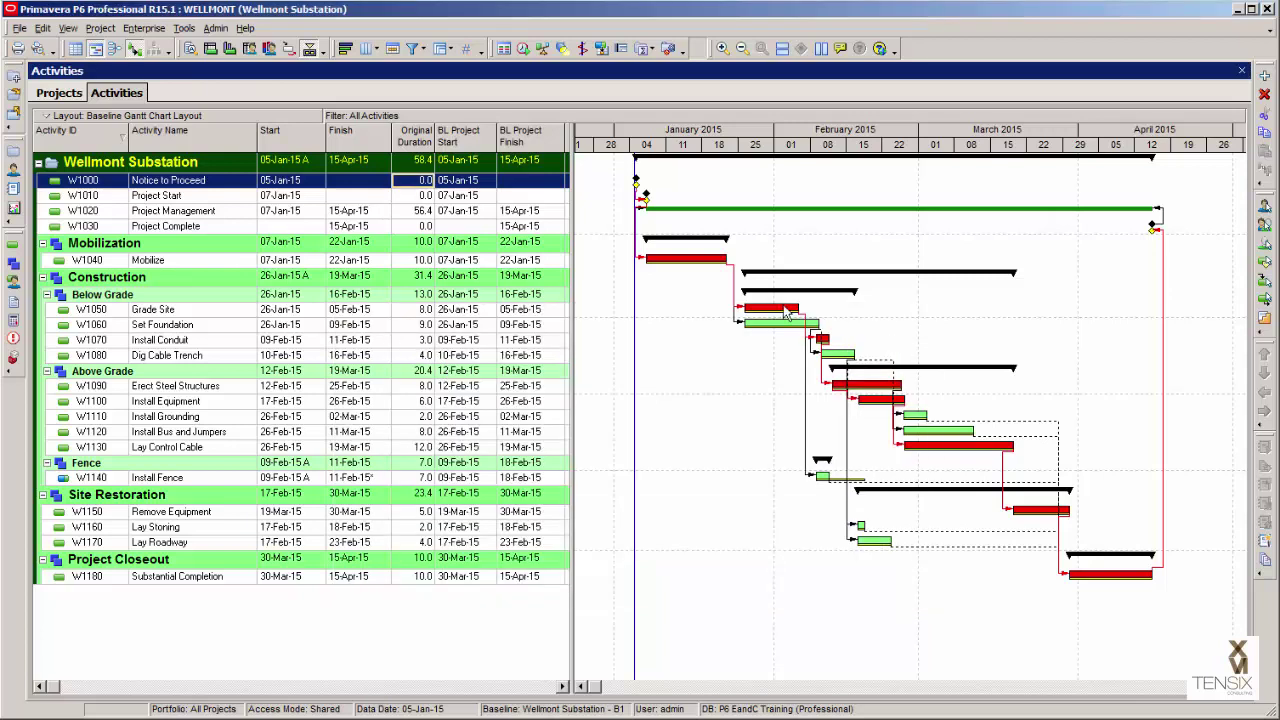
# Step: Assign Wellmont Substation - B2 as the primary user baseline
pyautogui.click(99, 28)
pyautogui.click(118, 47)
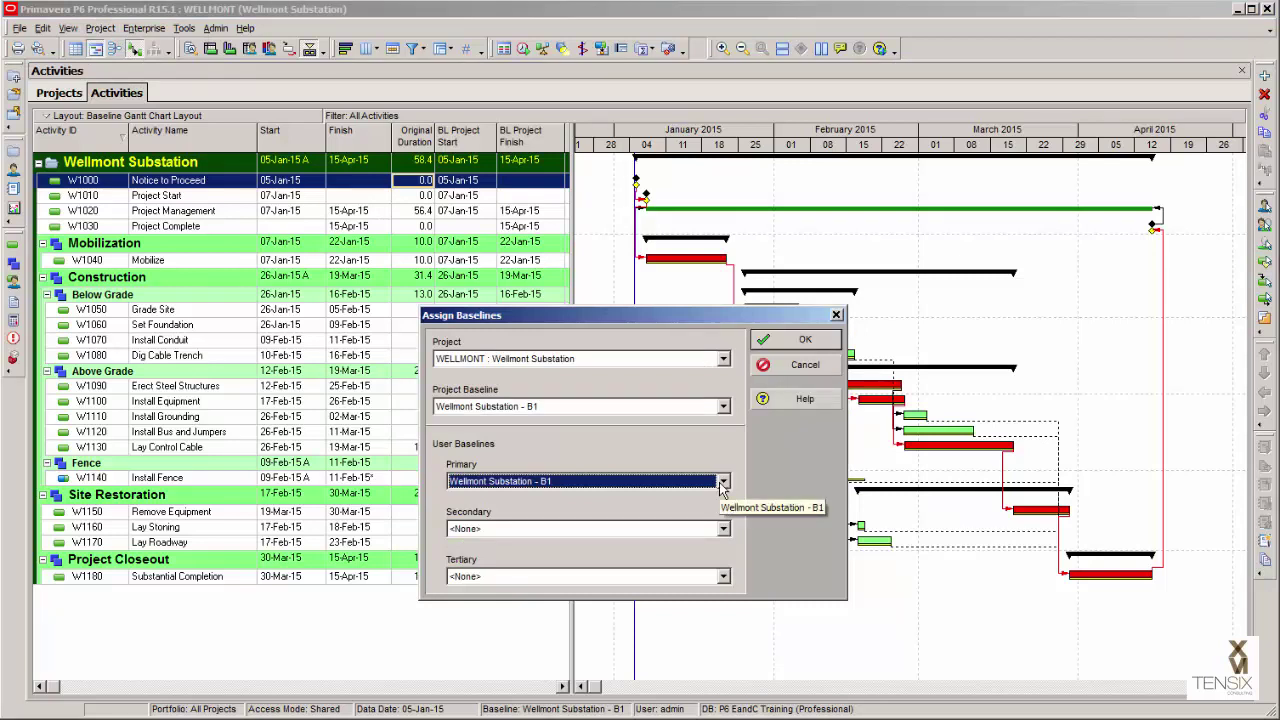
pyautogui.click(723, 483)
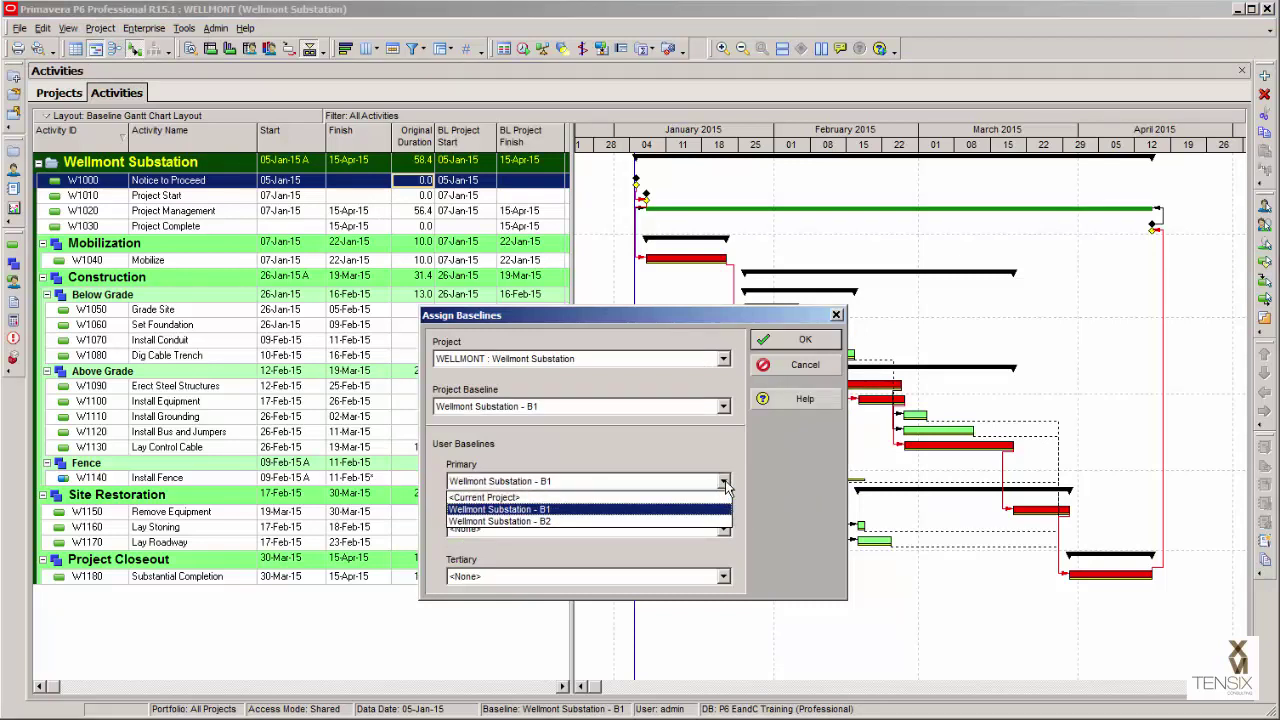
pyautogui.click(570, 523)
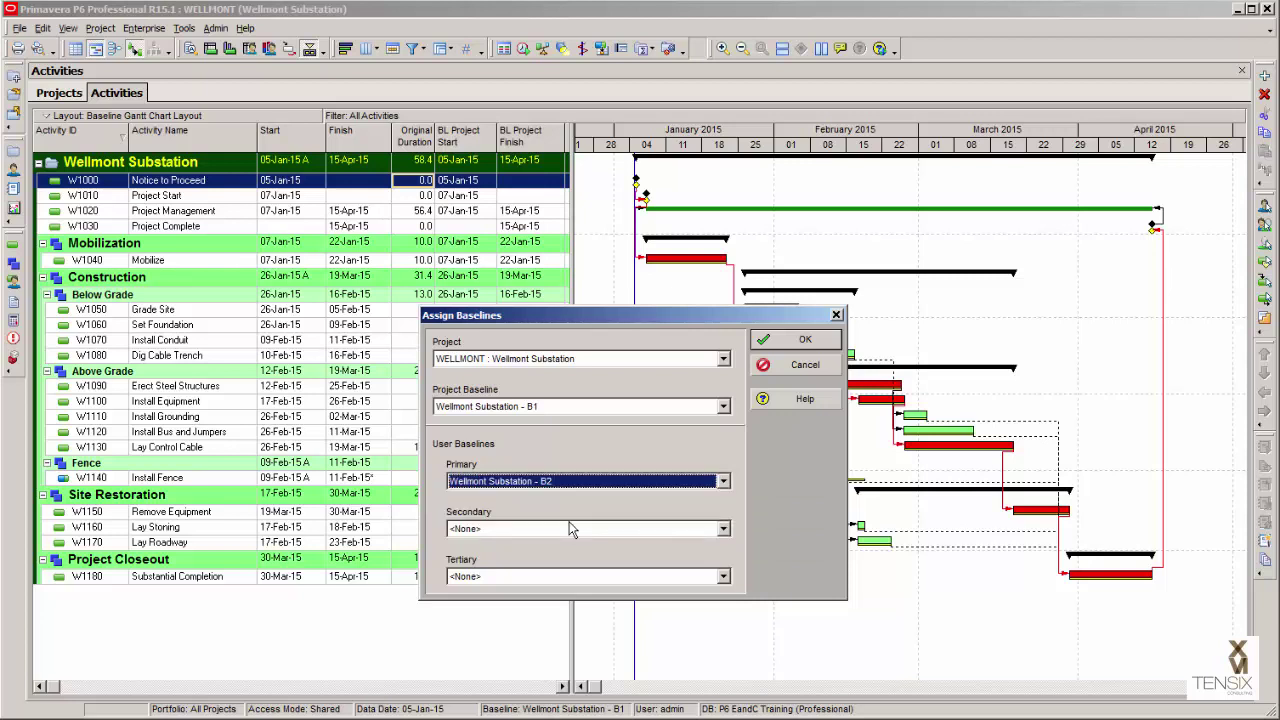
pyautogui.click(806, 342)
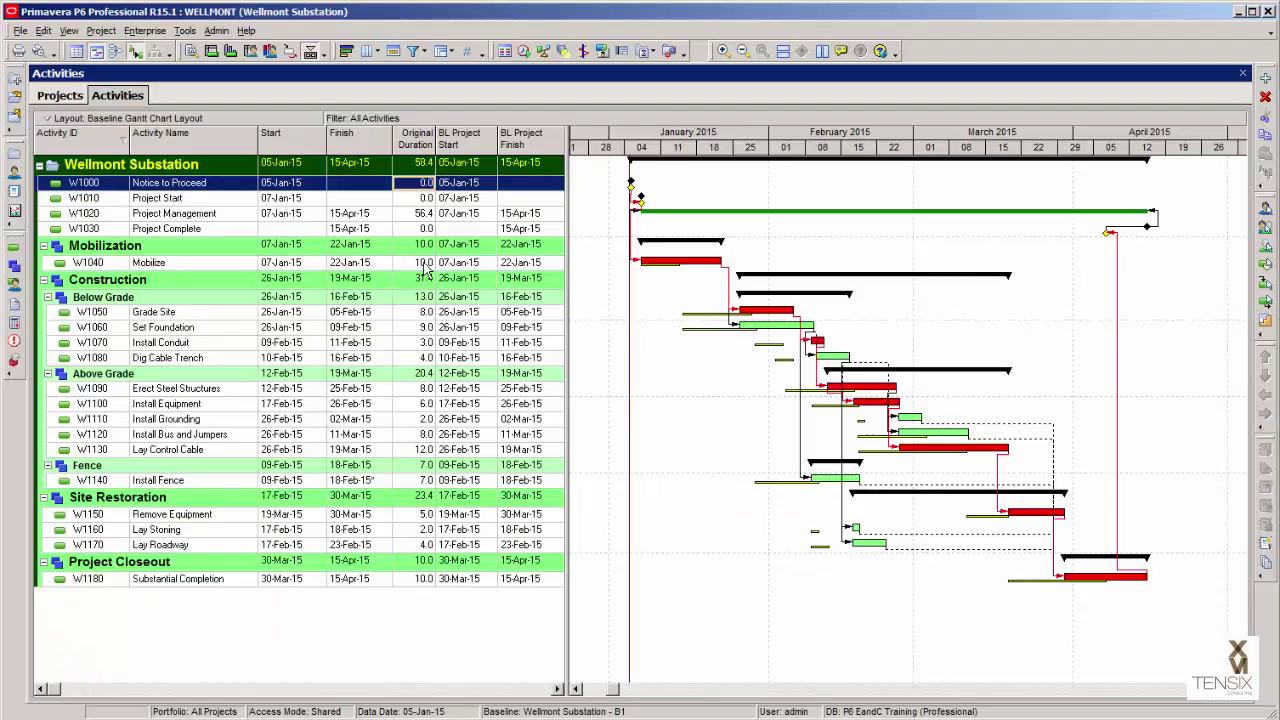
# Step: Assign Wellmont Substation - B1 as the primary user baseline
pyautogui.click(98, 33)
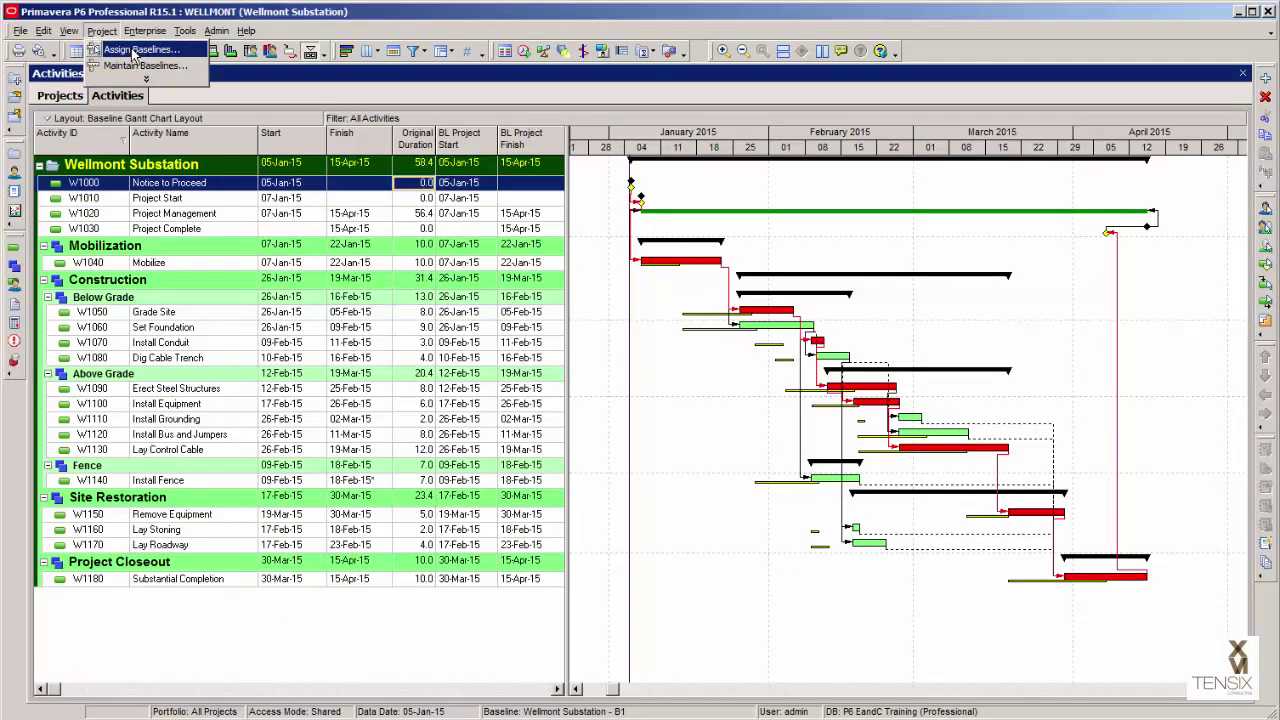
pyautogui.click(135, 50)
pyautogui.click(724, 482)
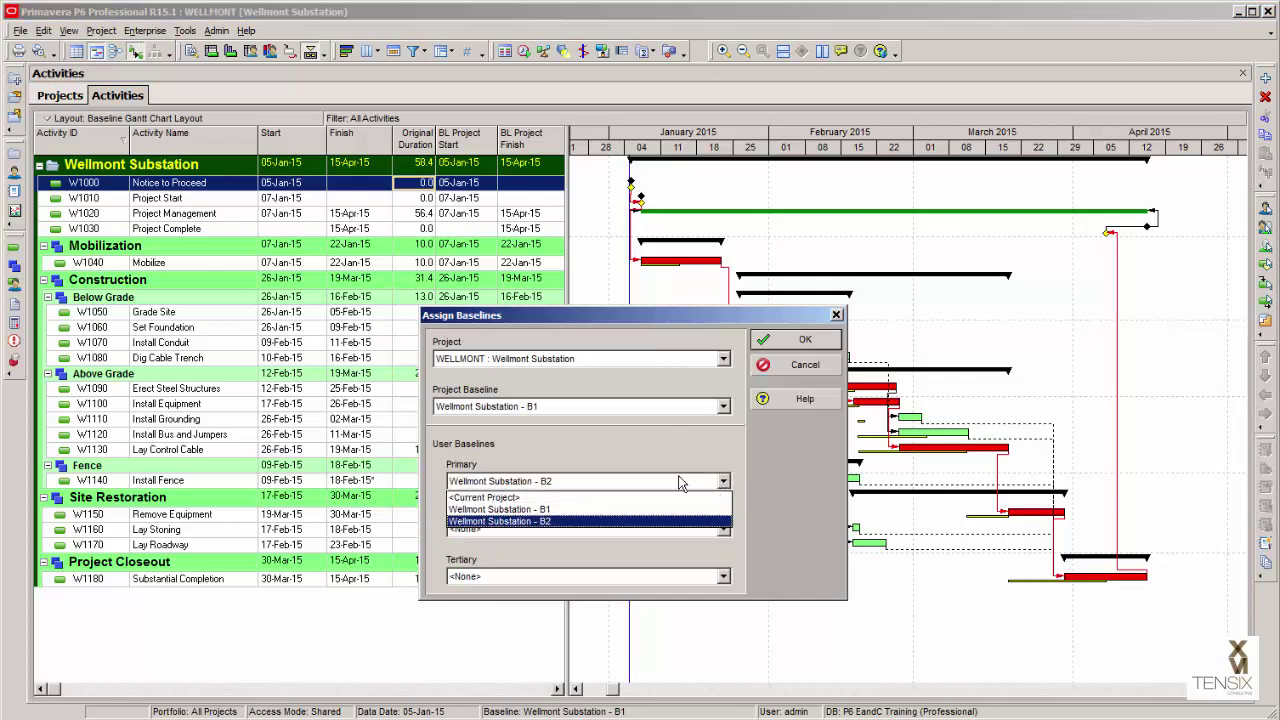
pyautogui.click(556, 510)
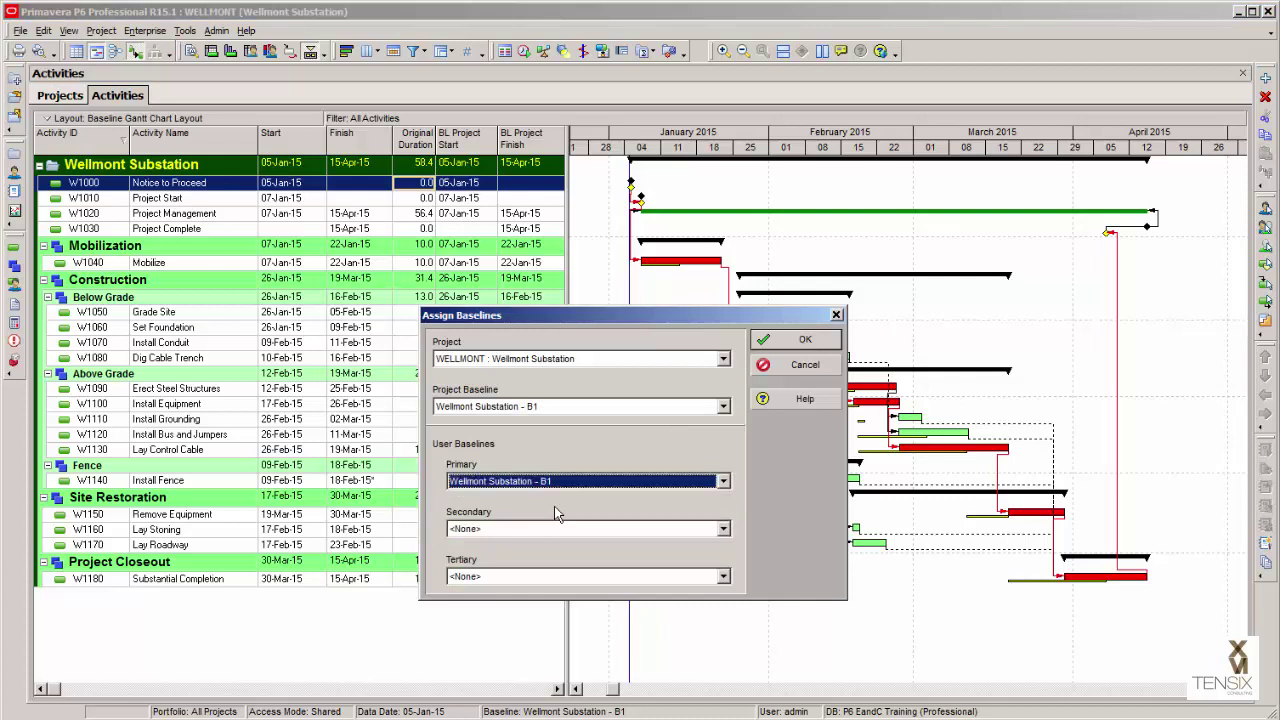
pyautogui.click(806, 343)
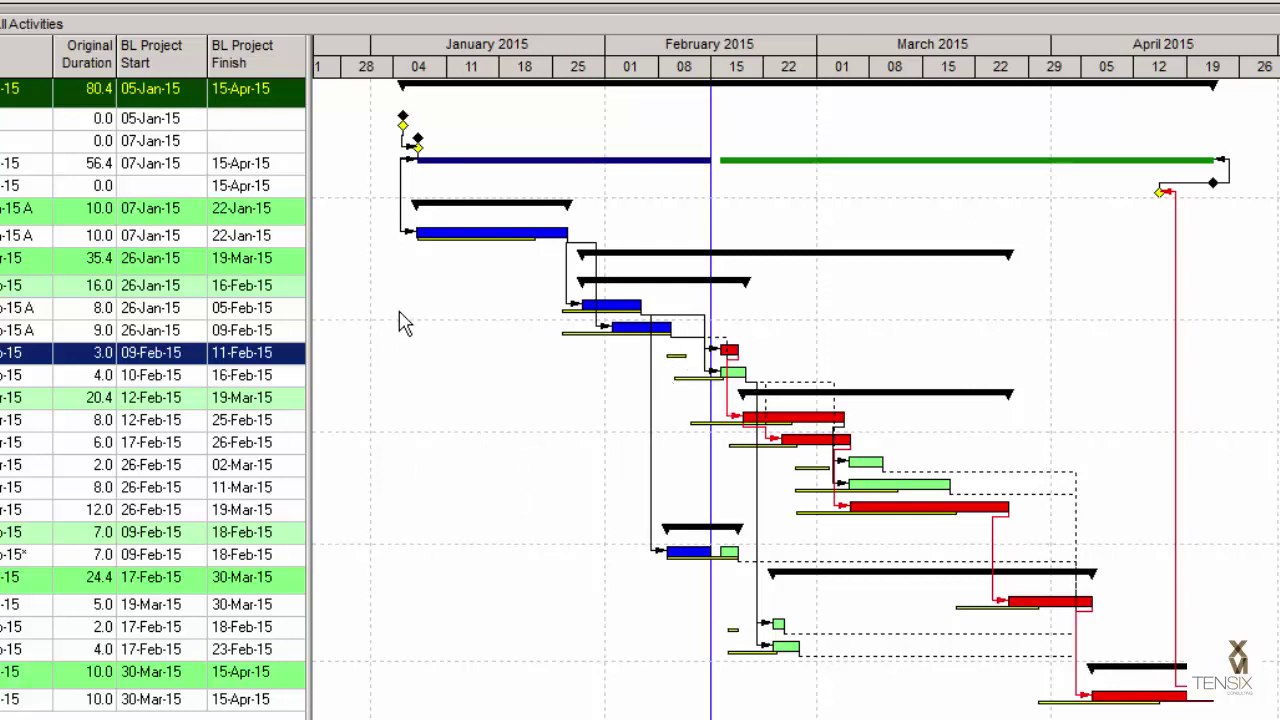
# Step: Widen the activity table beyond the BL Project Finish column and open its column selection
pyautogui.moveTo(309, 107); pyautogui.dragTo(560, 132)
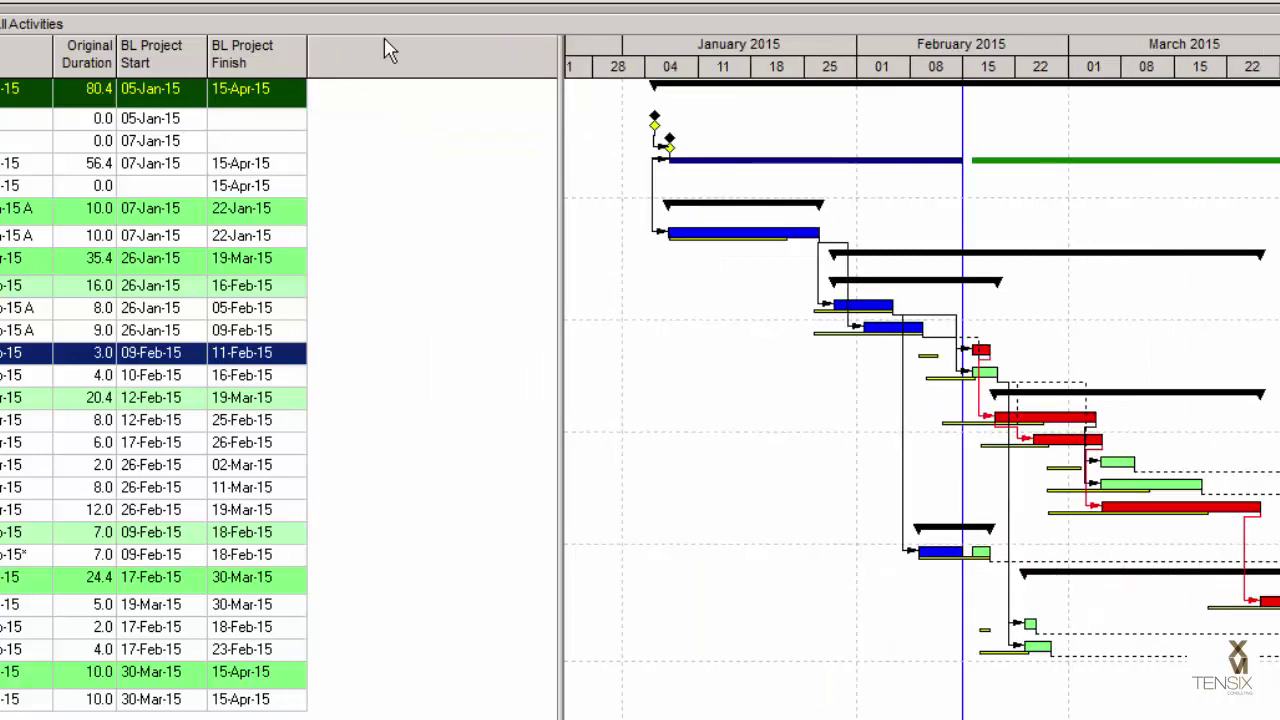
pyautogui.rightClick(357, 65)
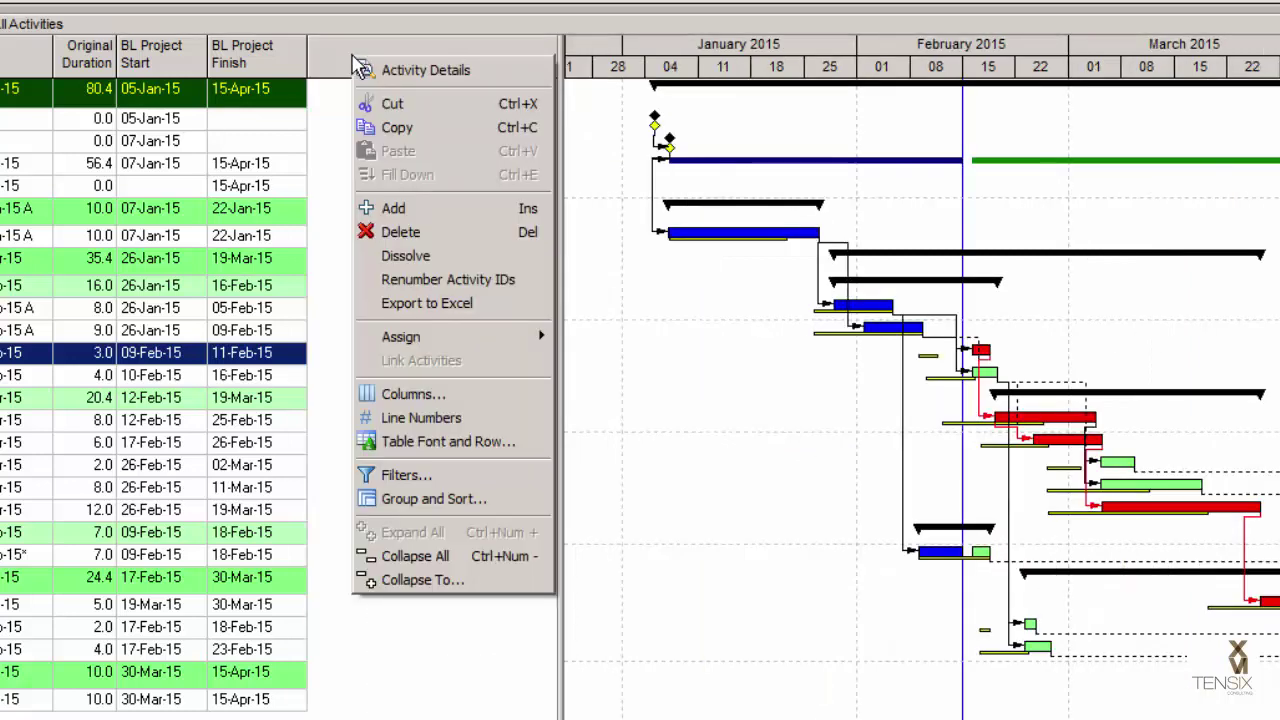
pyautogui.click(419, 389)
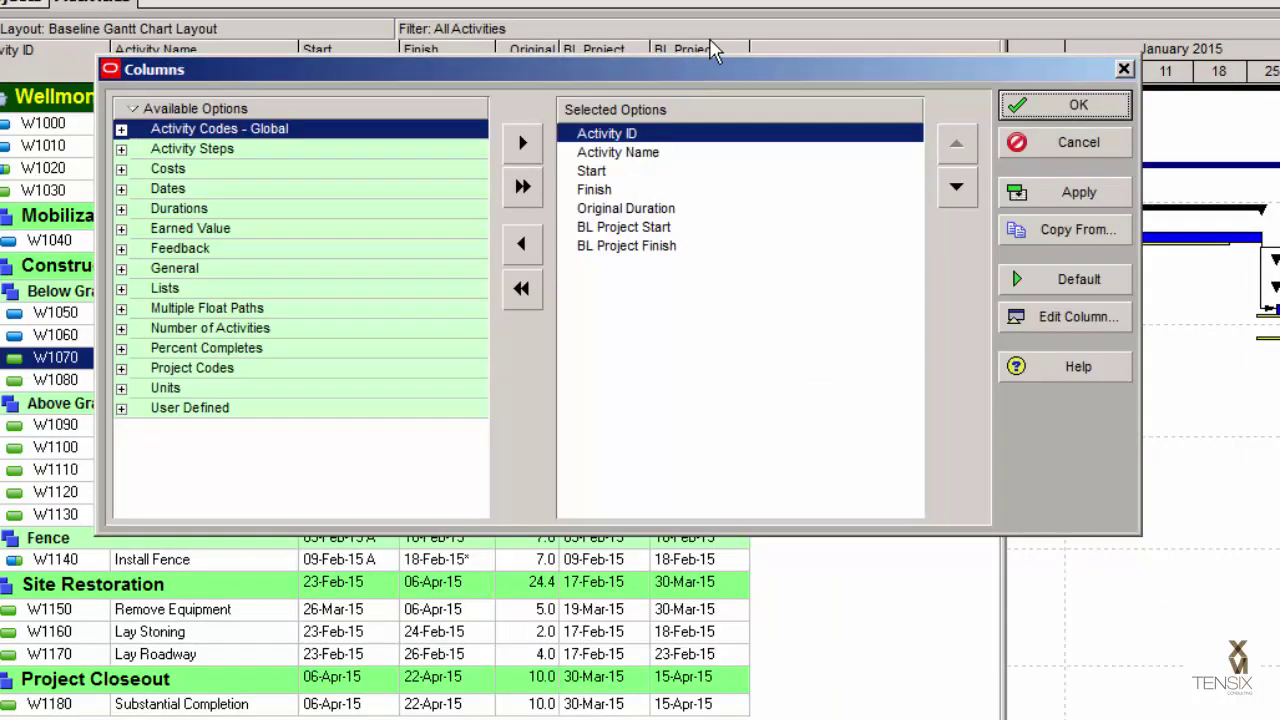
# Step: Add the Variance - BL Project Start Date duration column and place it after BL Project Finish
pyautogui.click(168, 188)
pyautogui.click(121, 208)
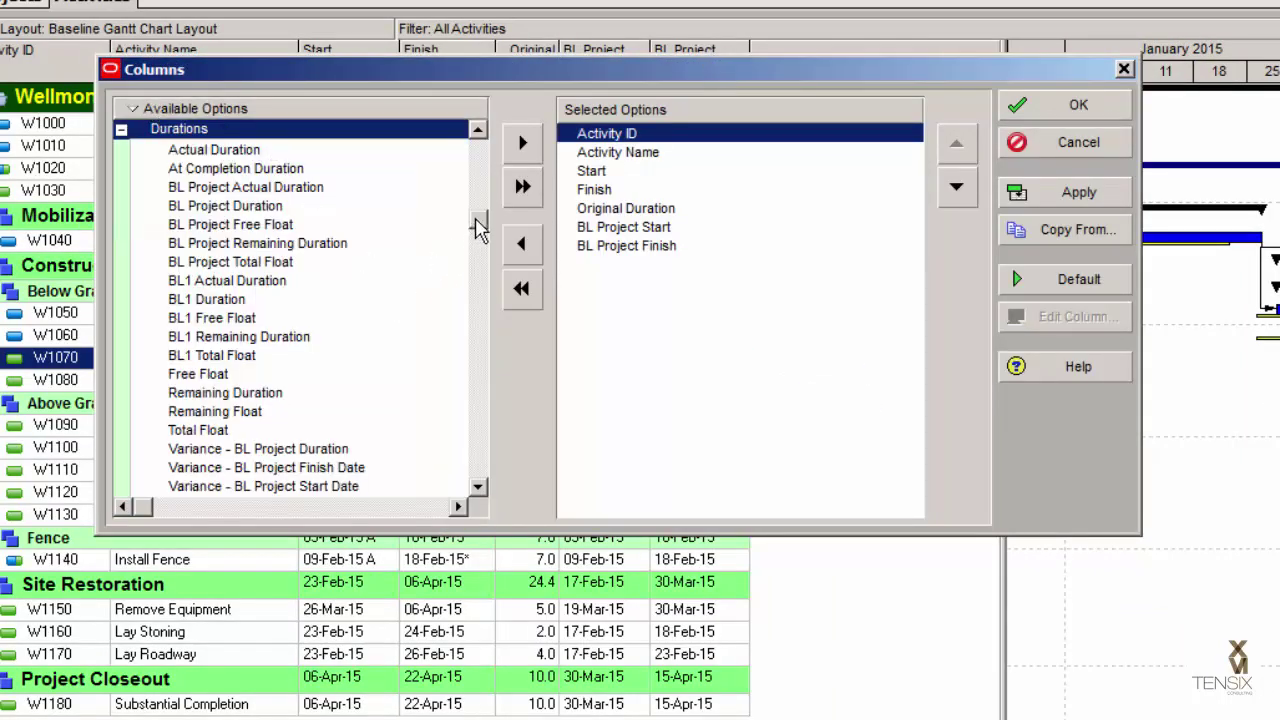
pyautogui.moveTo(477, 228); pyautogui.dragTo(479, 383)
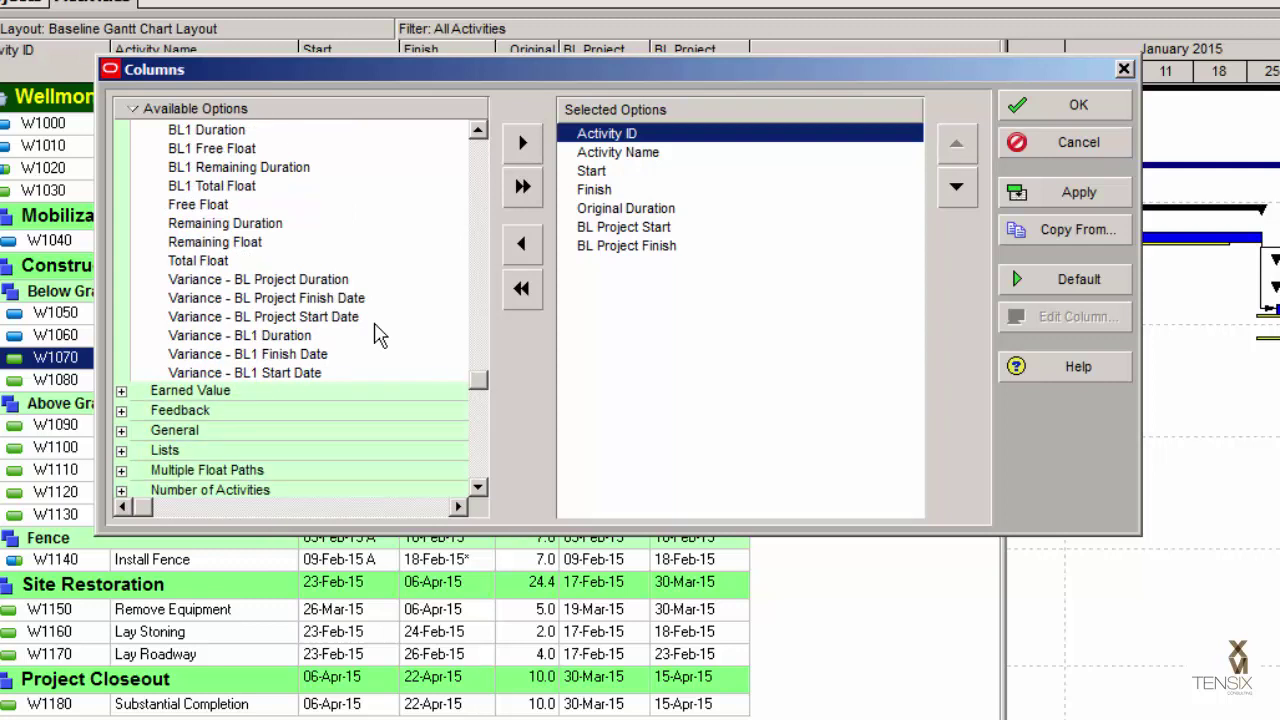
pyautogui.click(258, 318)
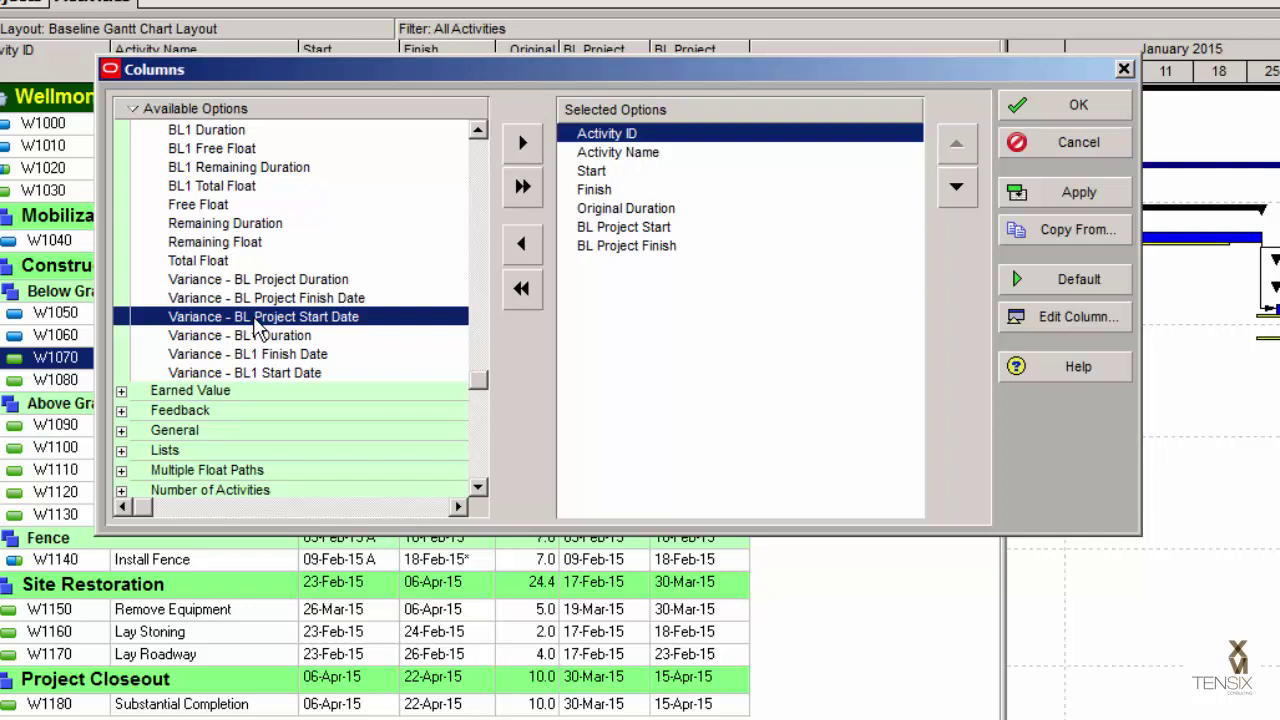
pyautogui.doubleClick(255, 318)
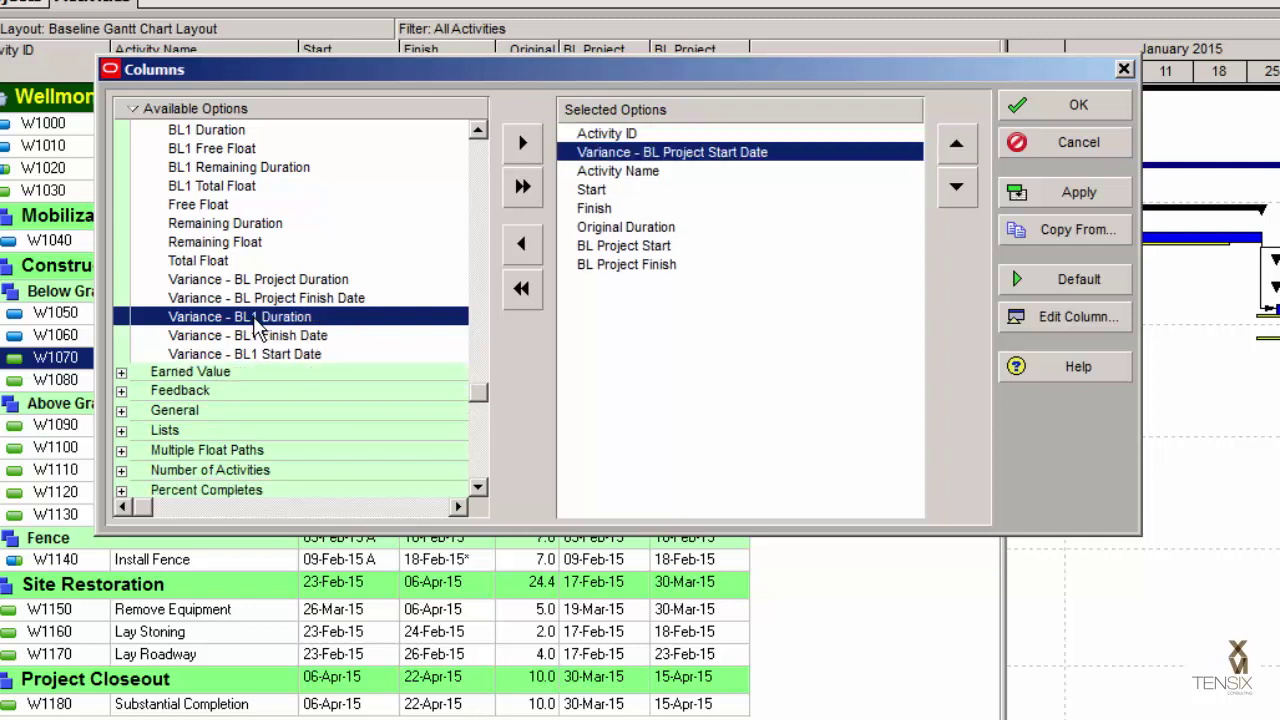
pyautogui.click(957, 189)
pyautogui.click(957, 189)
pyautogui.click(962, 196)
pyautogui.click(962, 196)
pyautogui.click(962, 196)
pyautogui.click(962, 196)
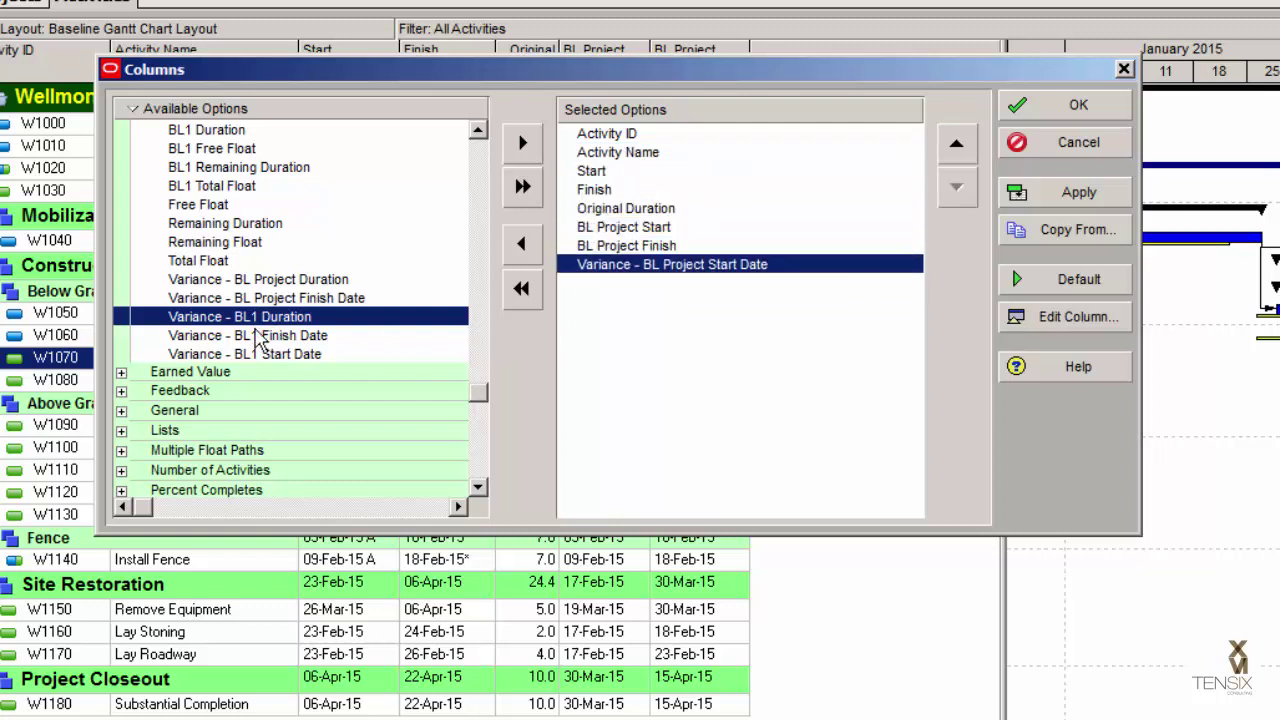
# Step: Add Variance - BL Project Finish Date as the last column and apply the column set to the activity table
pyautogui.doubleClick(312, 297)
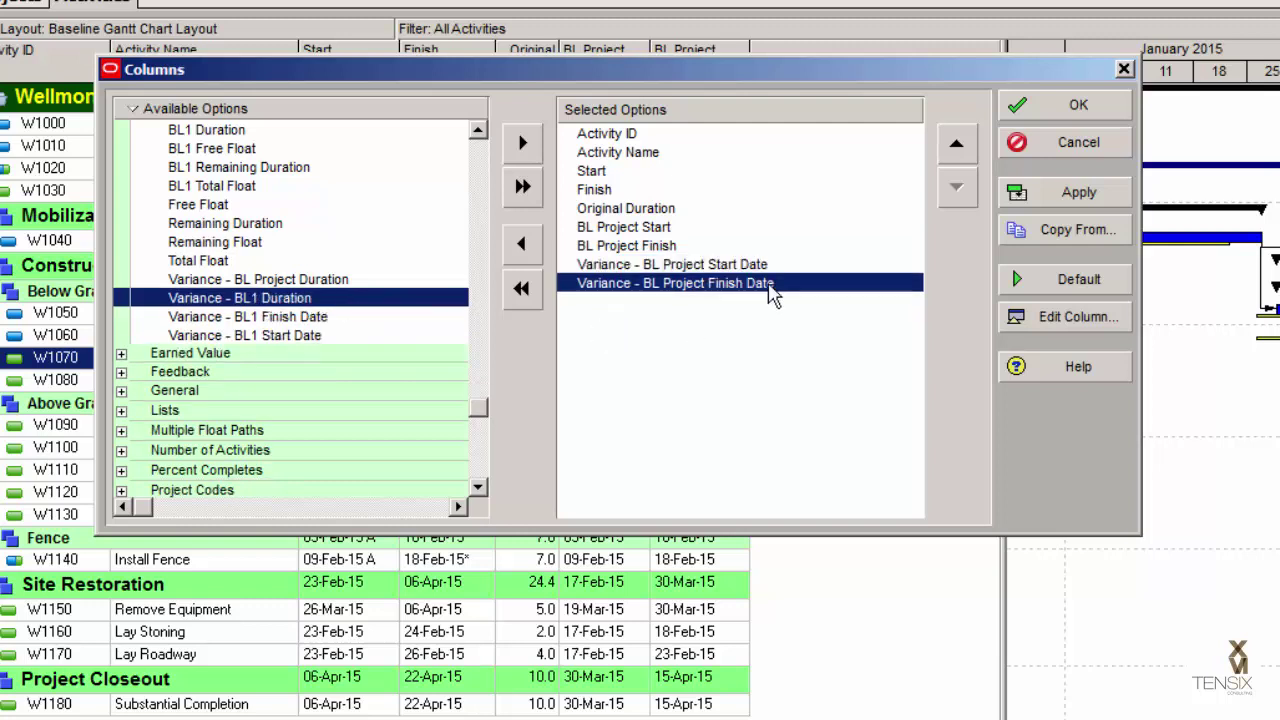
pyautogui.click(1070, 193)
pyautogui.click(1088, 142)
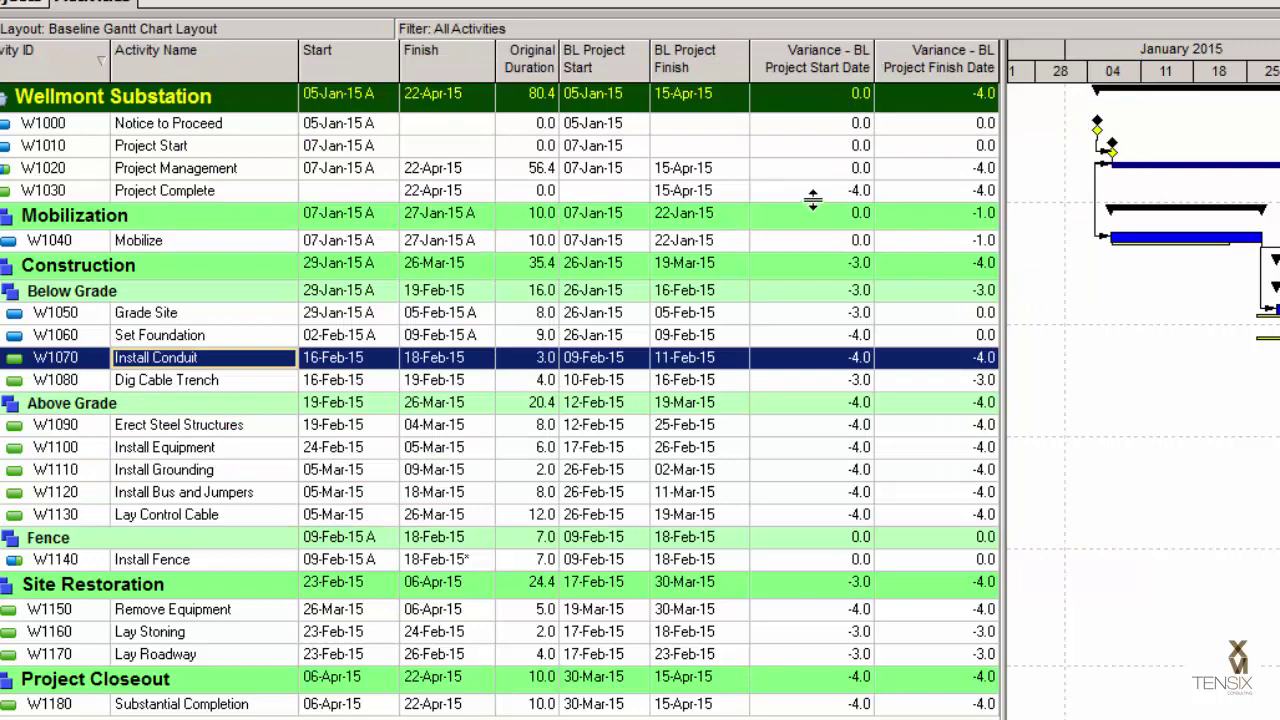
pyautogui.click(848, 190)
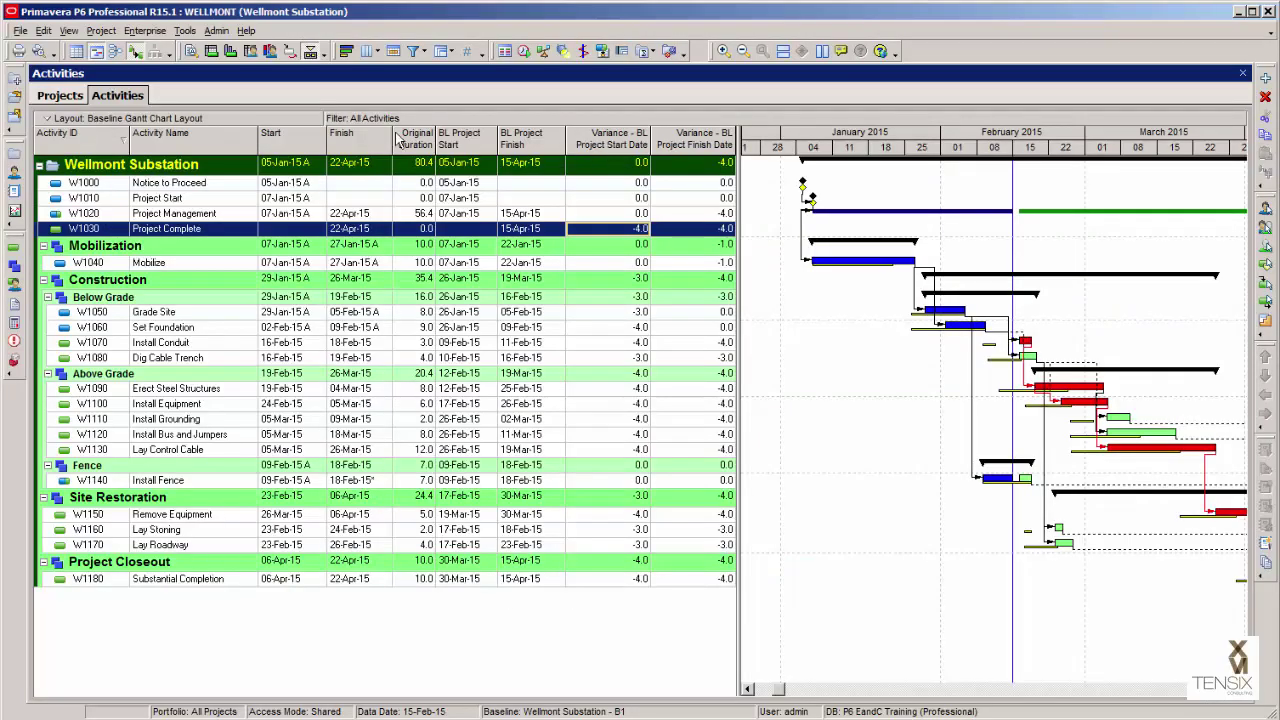
# Step: Open the baseline assignment settings for the Wellmont Substation project
pyautogui.click(101, 31)
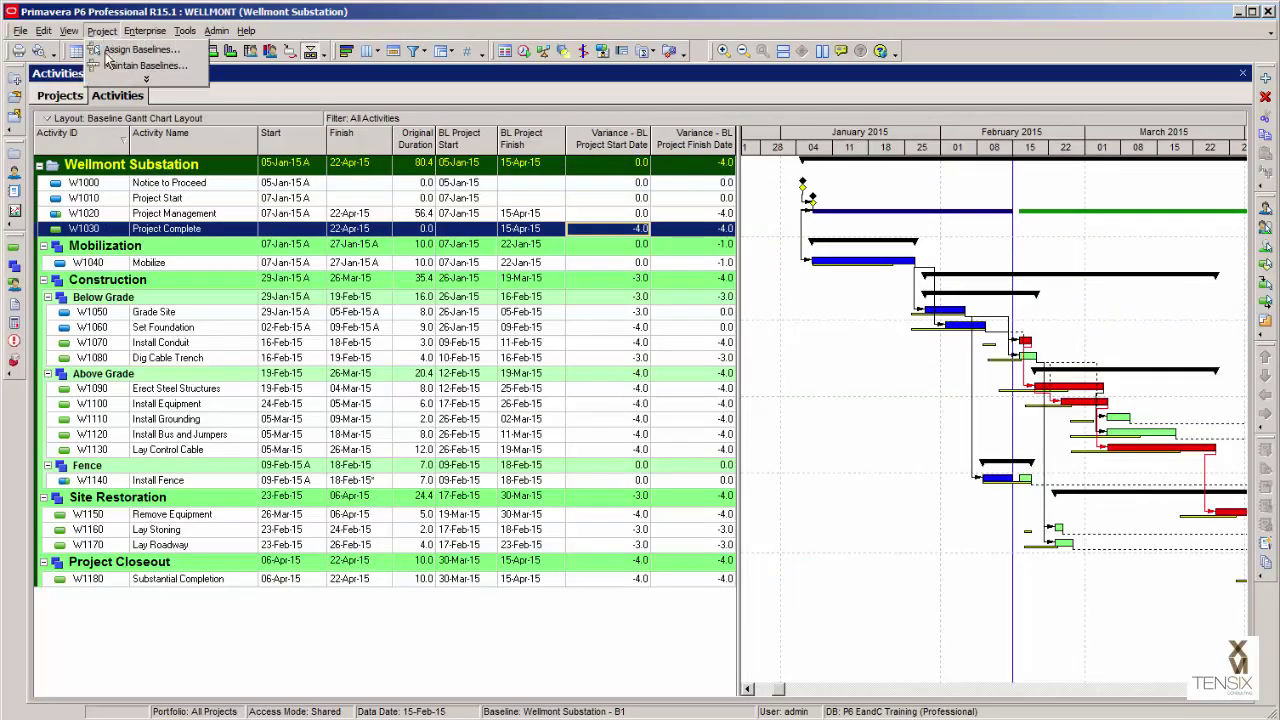
pyautogui.click(138, 49)
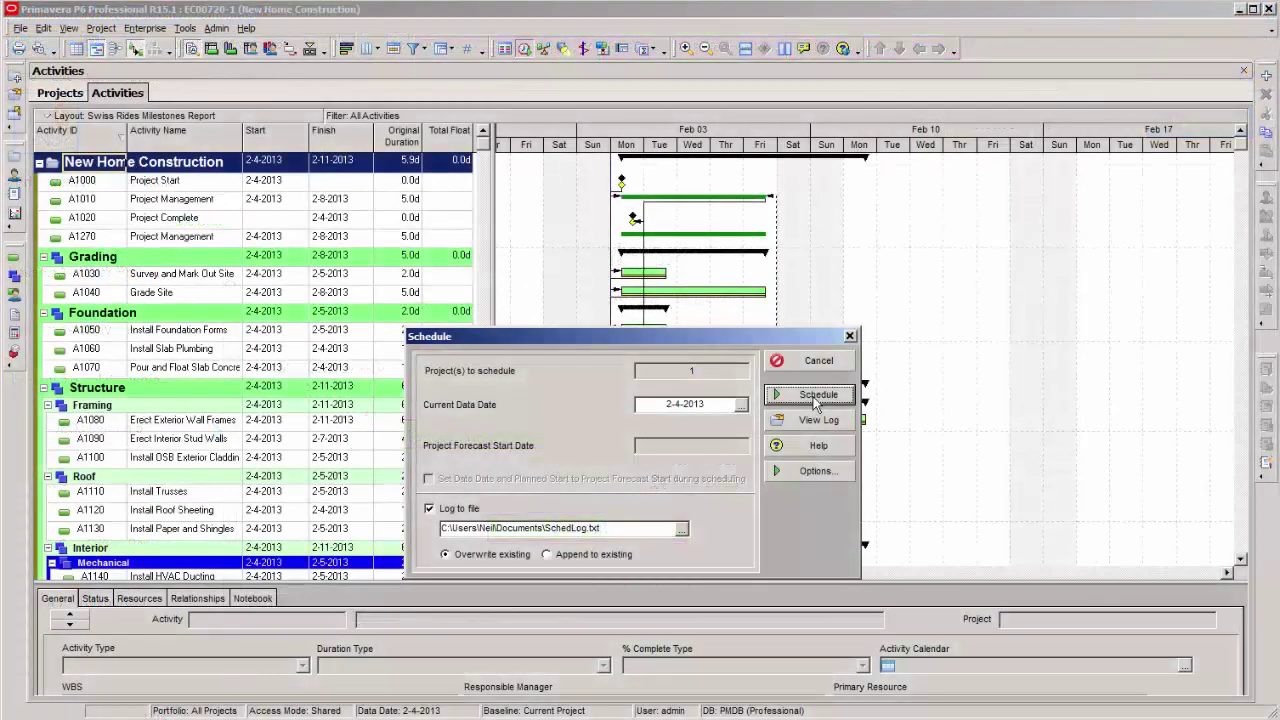
# Step: Run the schedule calculation for the New Home Construction project
pyautogui.click(815, 403)
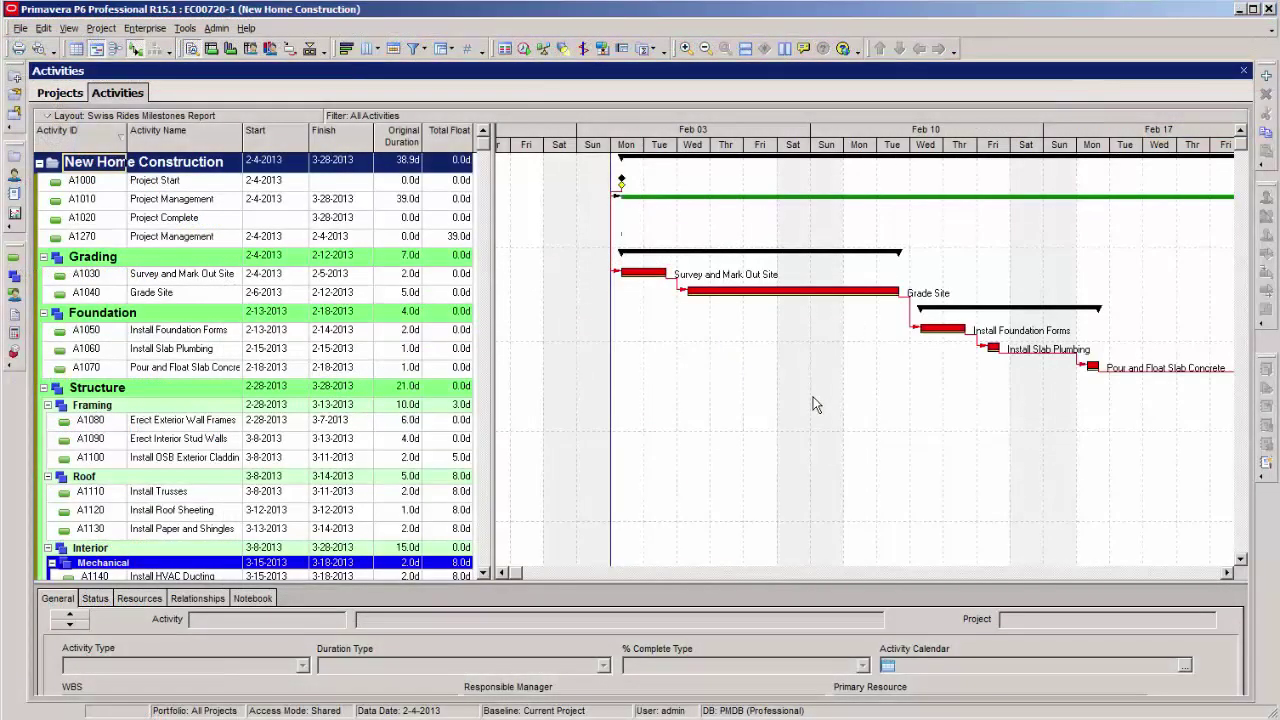